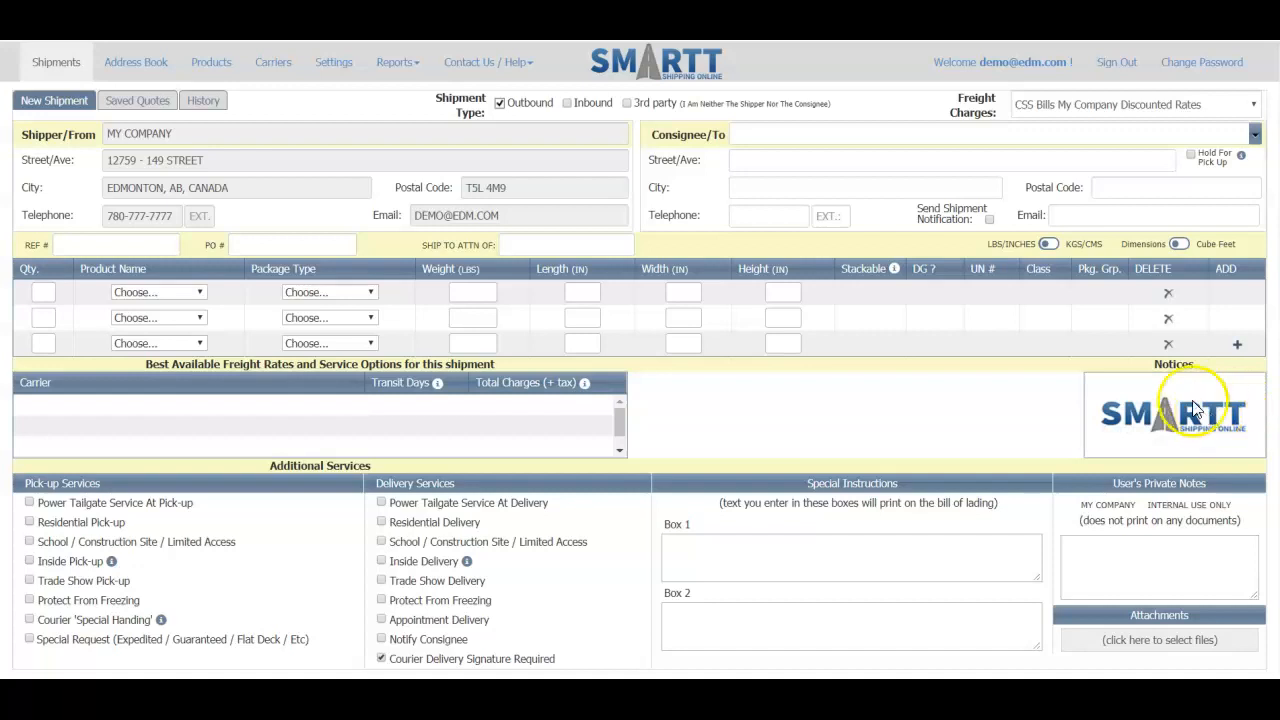
Choose CALGARY COMPANY at 4999 43 ST SE, Calgary, AB as the shipment's consignee
click(1255, 135)
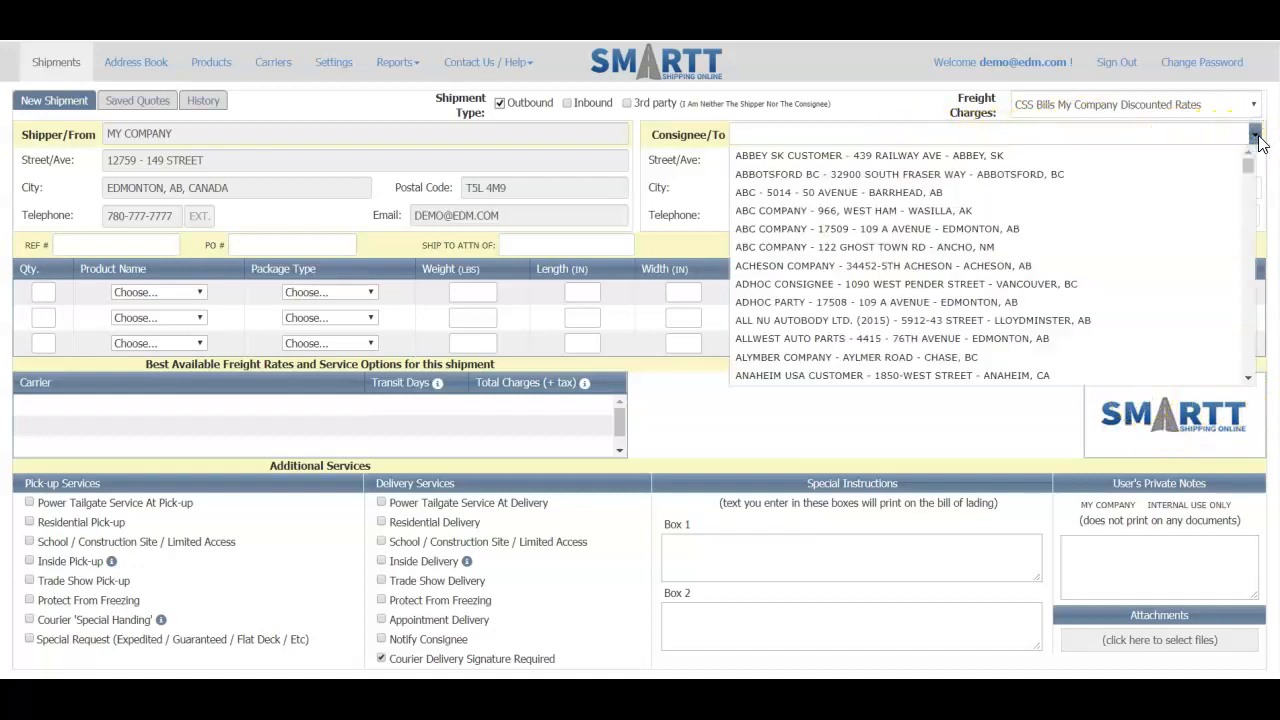
scroll(1050, 245, down, 5)
scroll(1037, 258, down, 3)
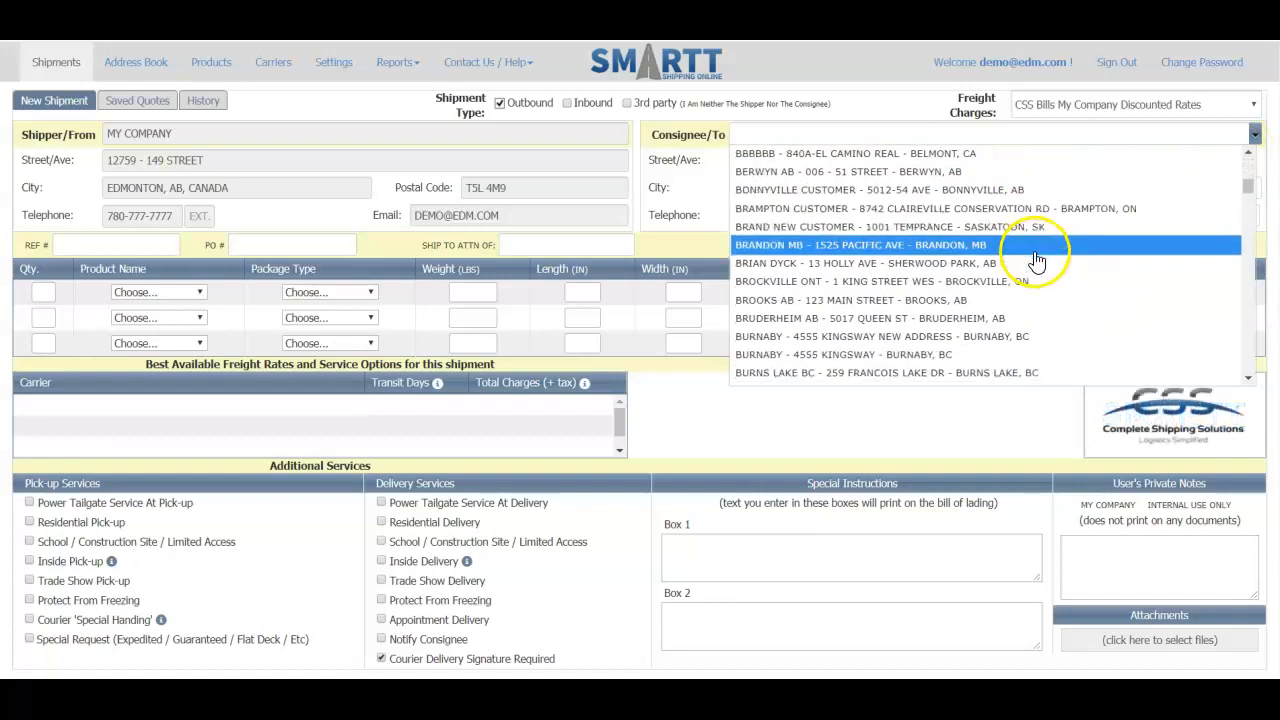
click(1247, 222)
drag(1247, 222, 1248, 162)
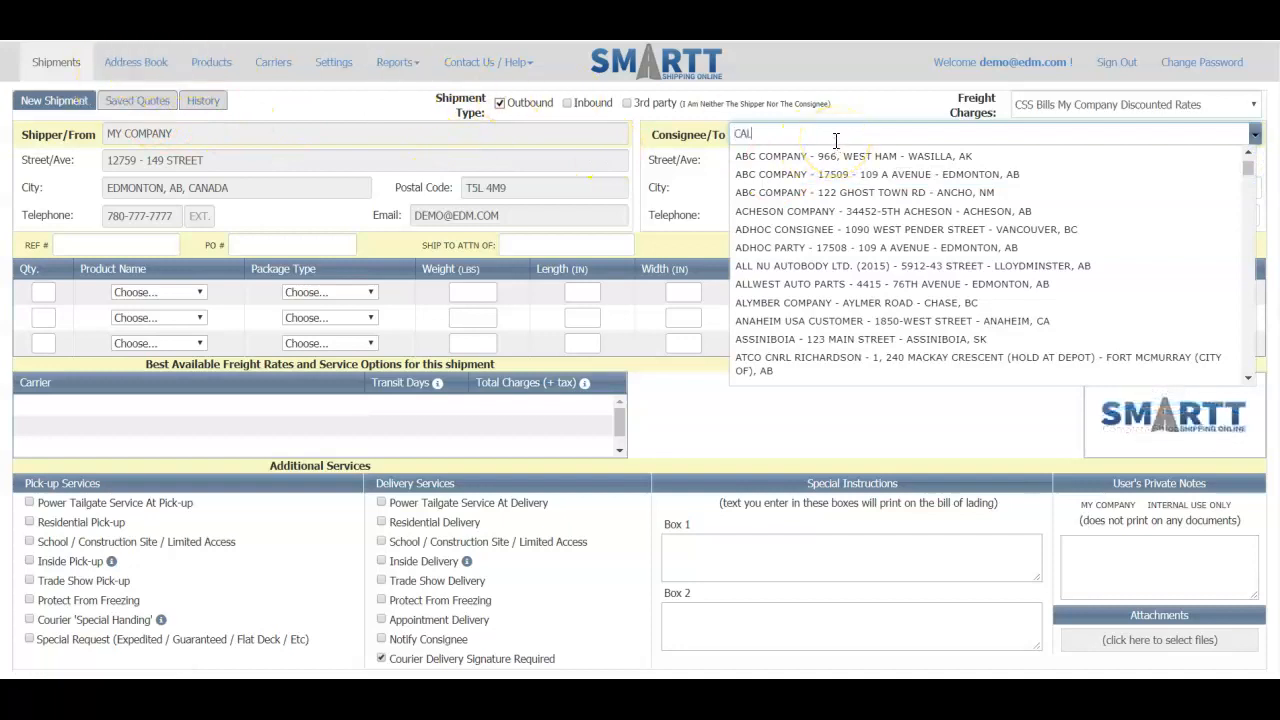
key(BackSpace)
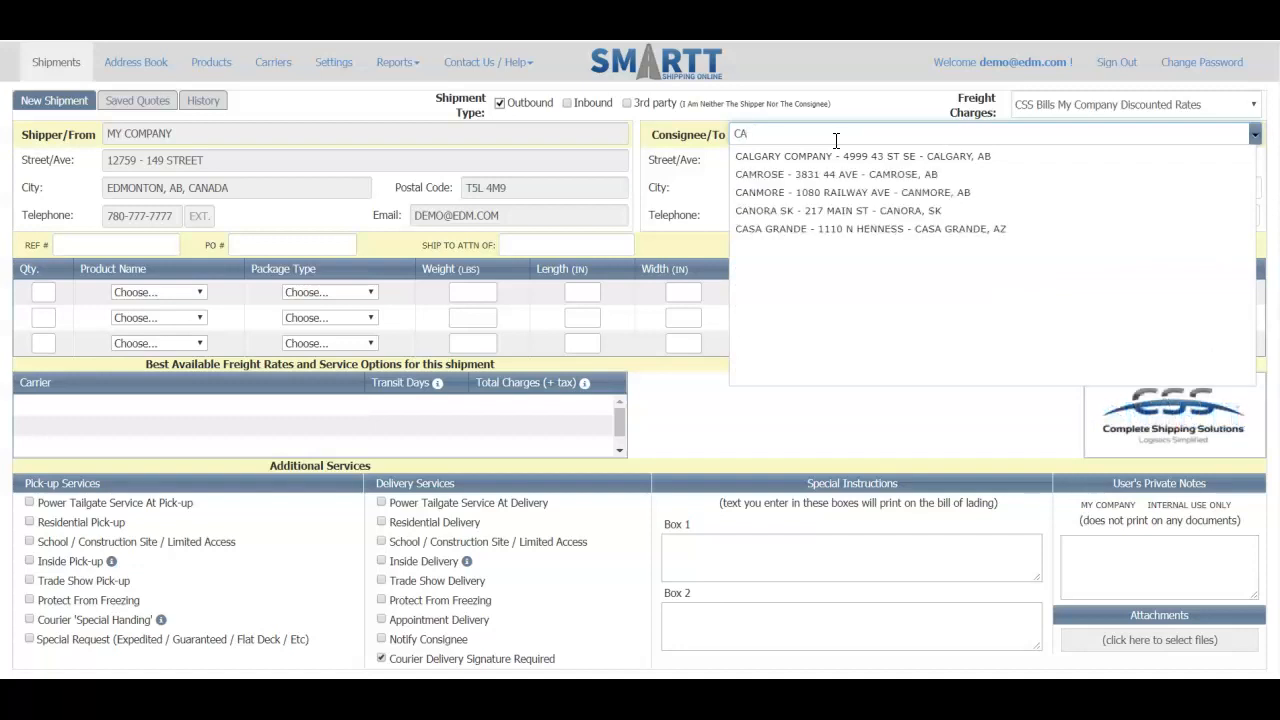
key(BackSpace)
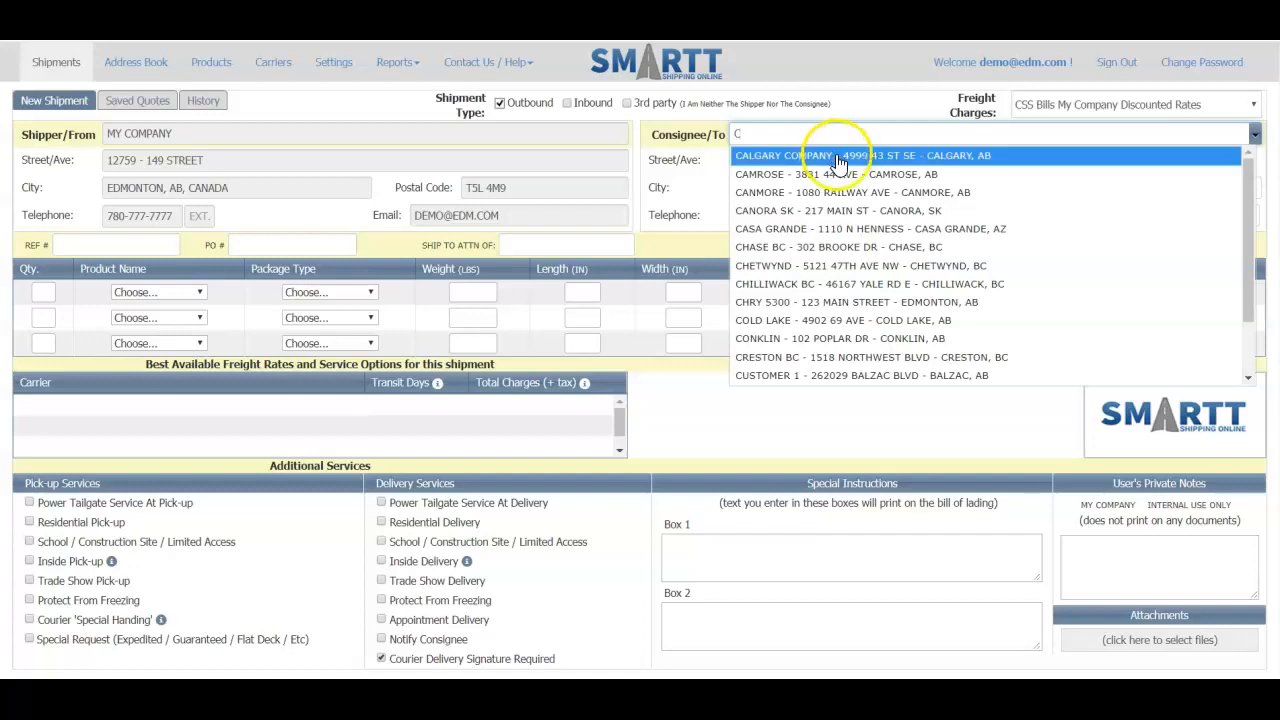
click(838, 155)
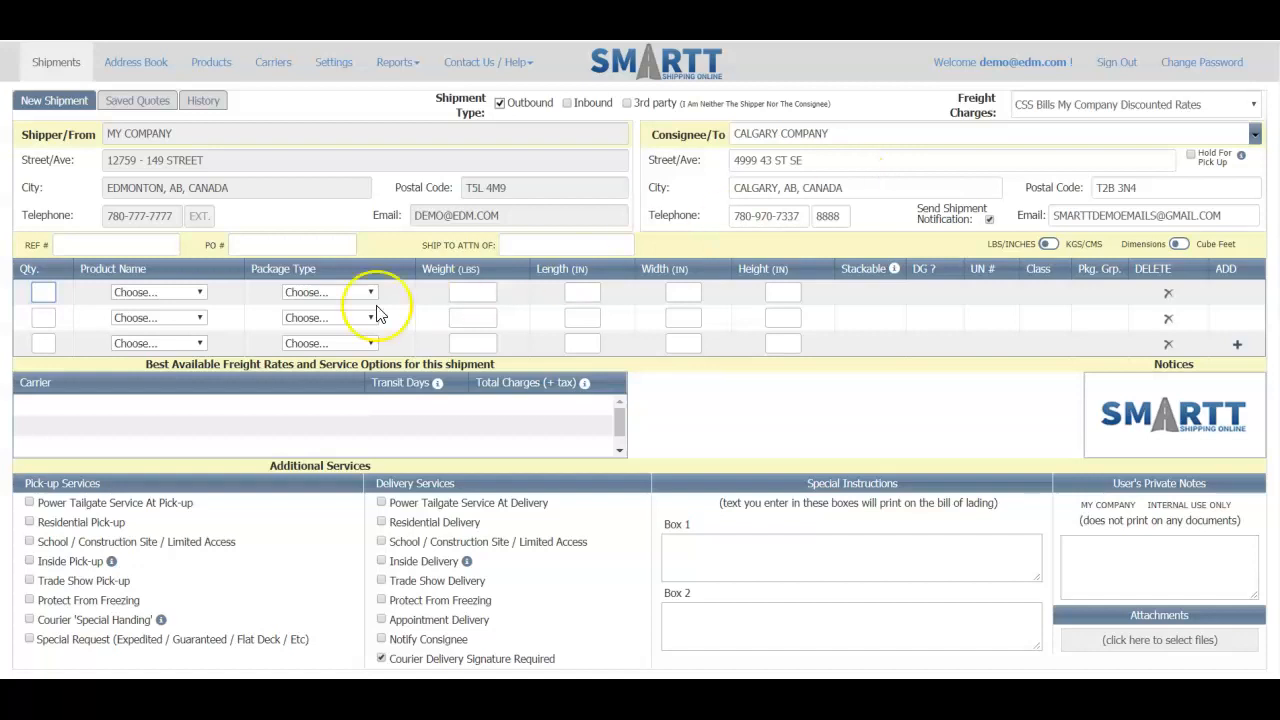
Fill the first item row with quantity 1, product COMMERCIAL GOODS and package type PALLETS
click(33, 292)
text(1)
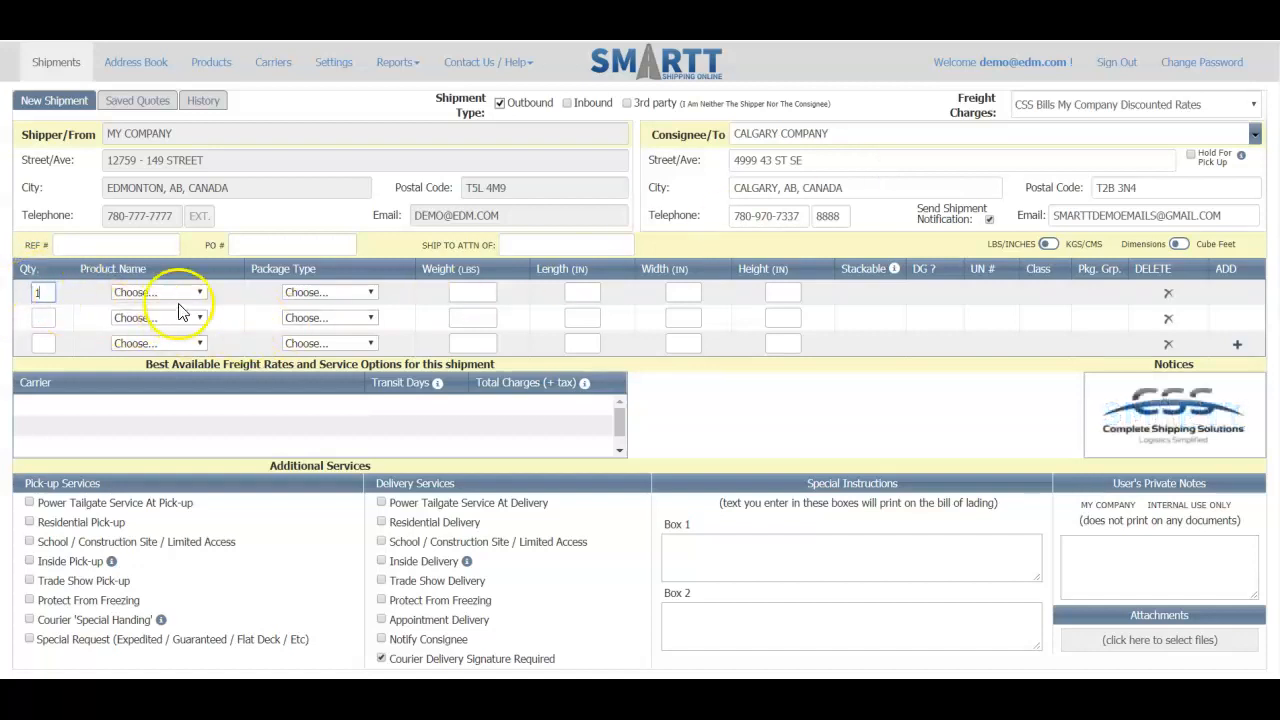
click(200, 294)
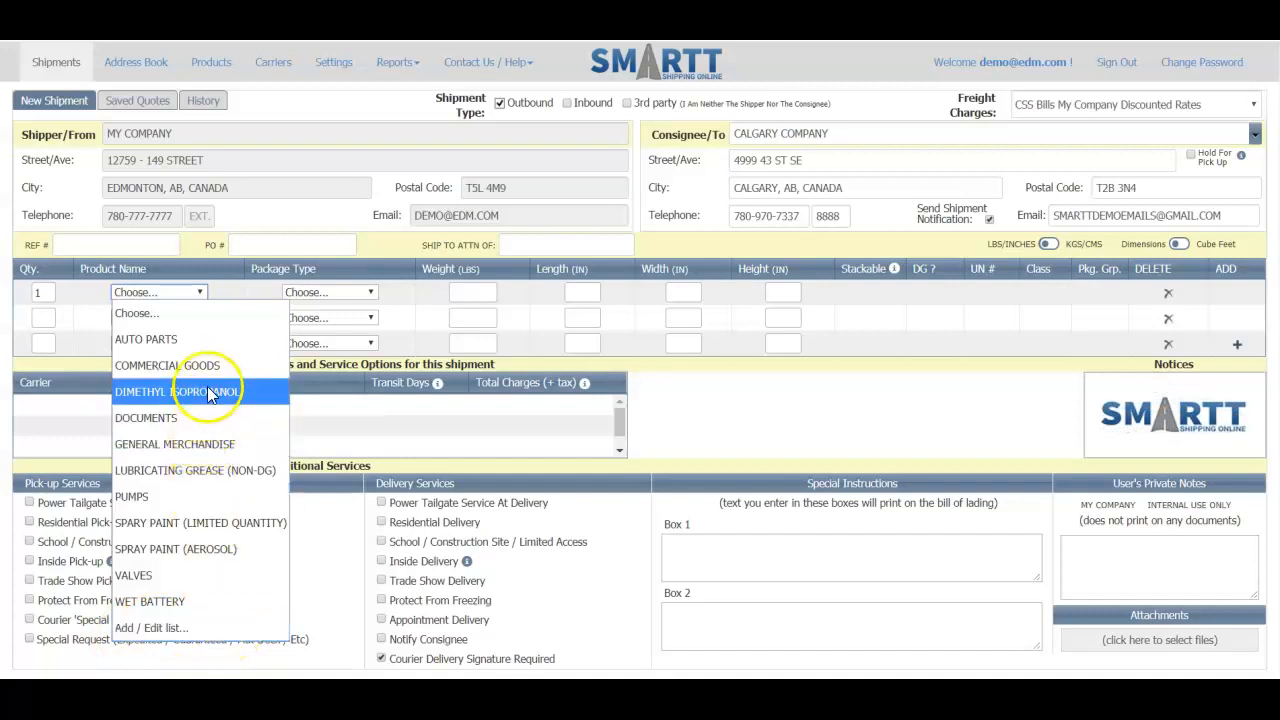
click(187, 366)
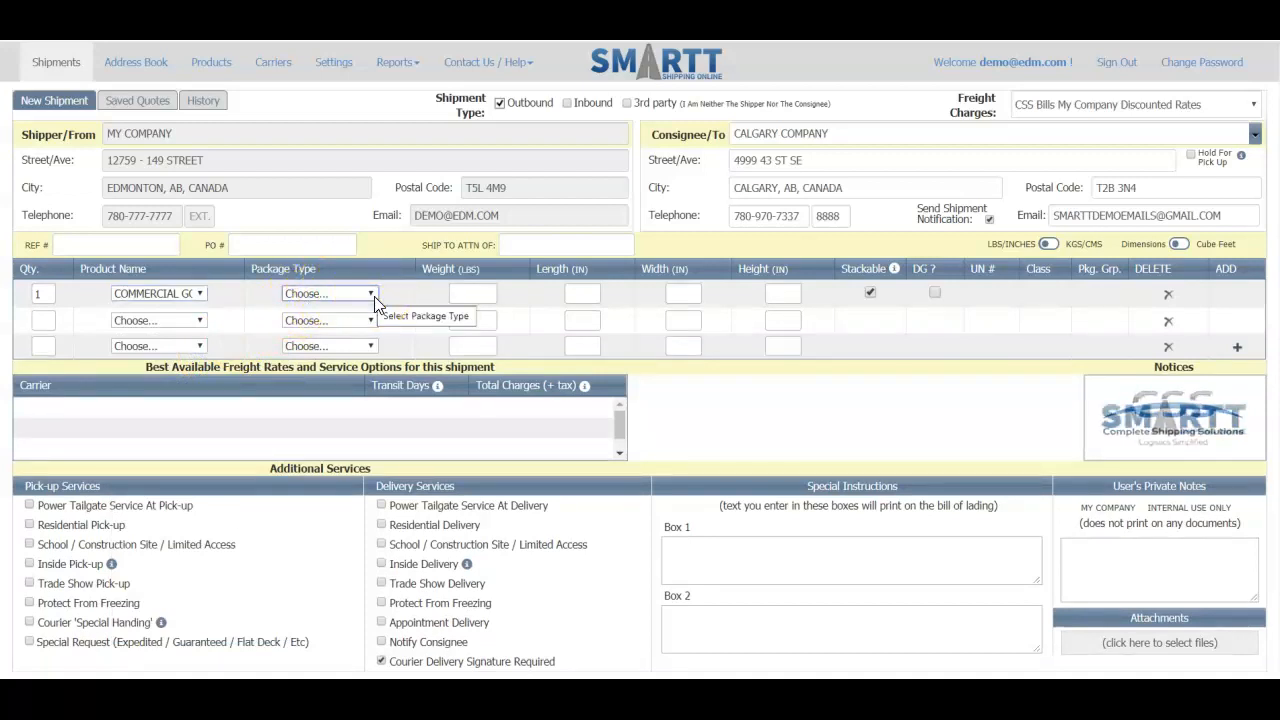
key(Down)
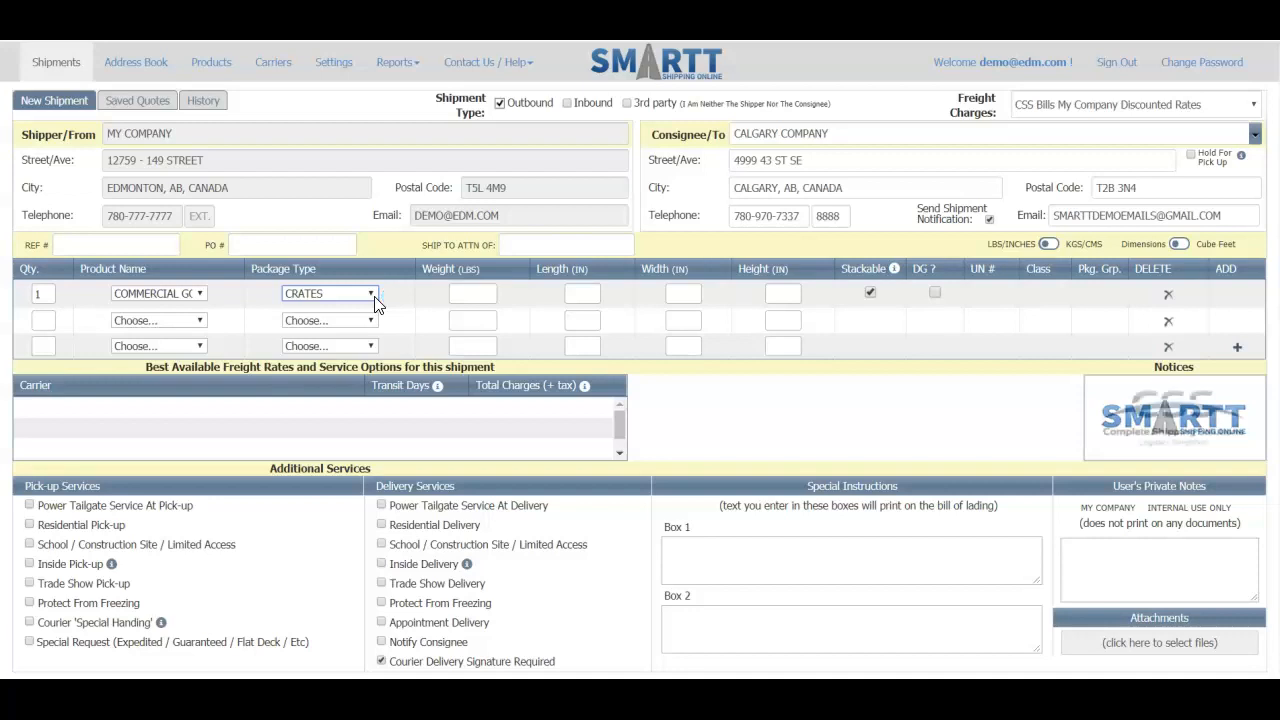
click(375, 302)
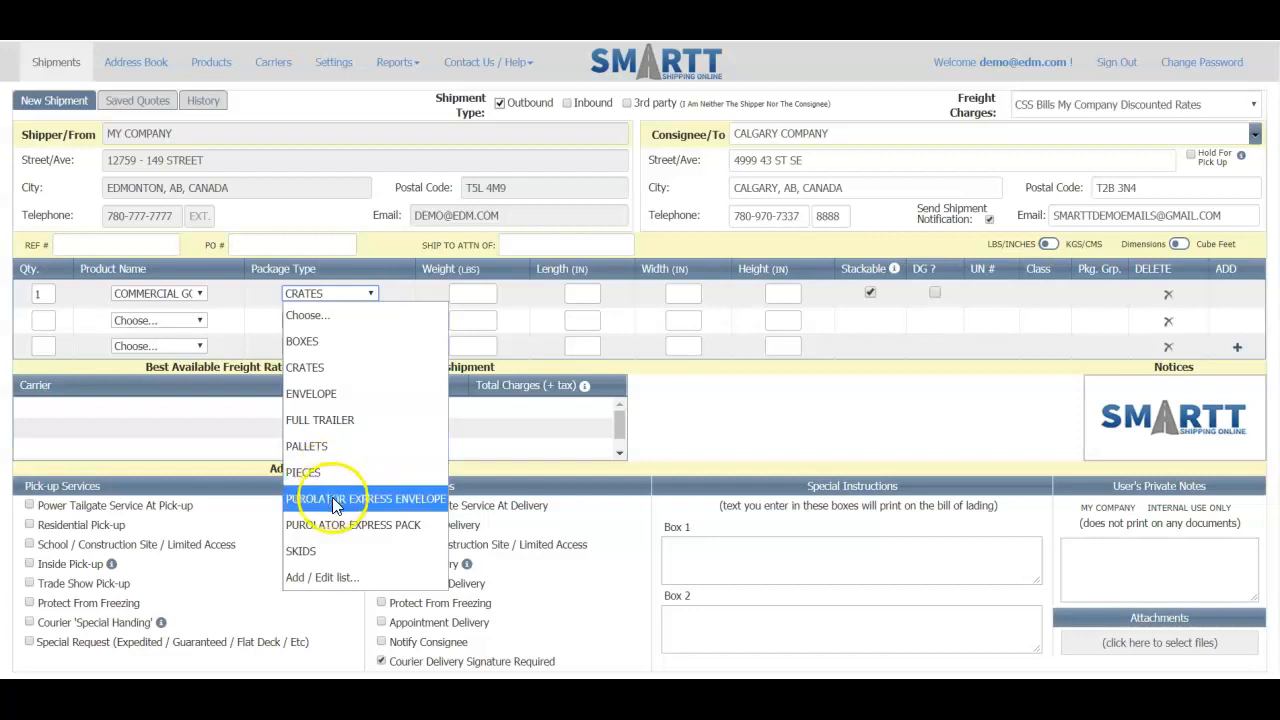
click(339, 449)
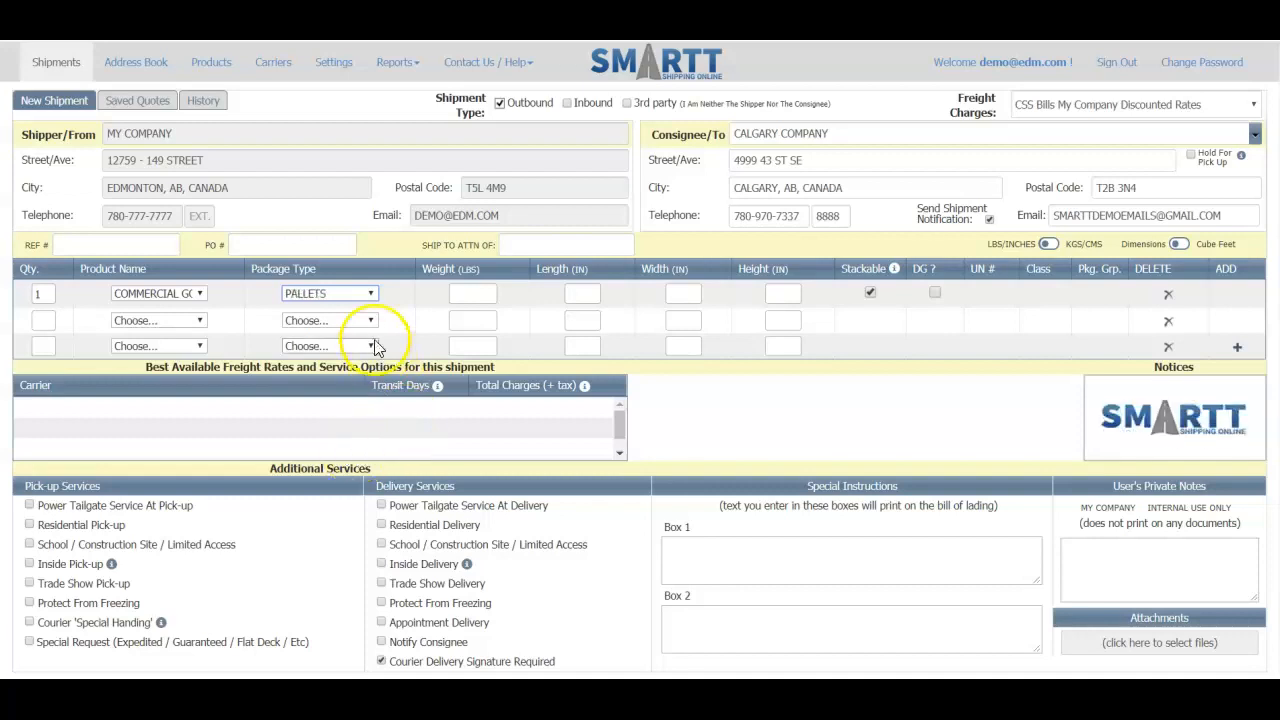
Enter the first item's weight as 500 lbs and its length, width and height as 40, 48 and 48 inches
click(485, 293)
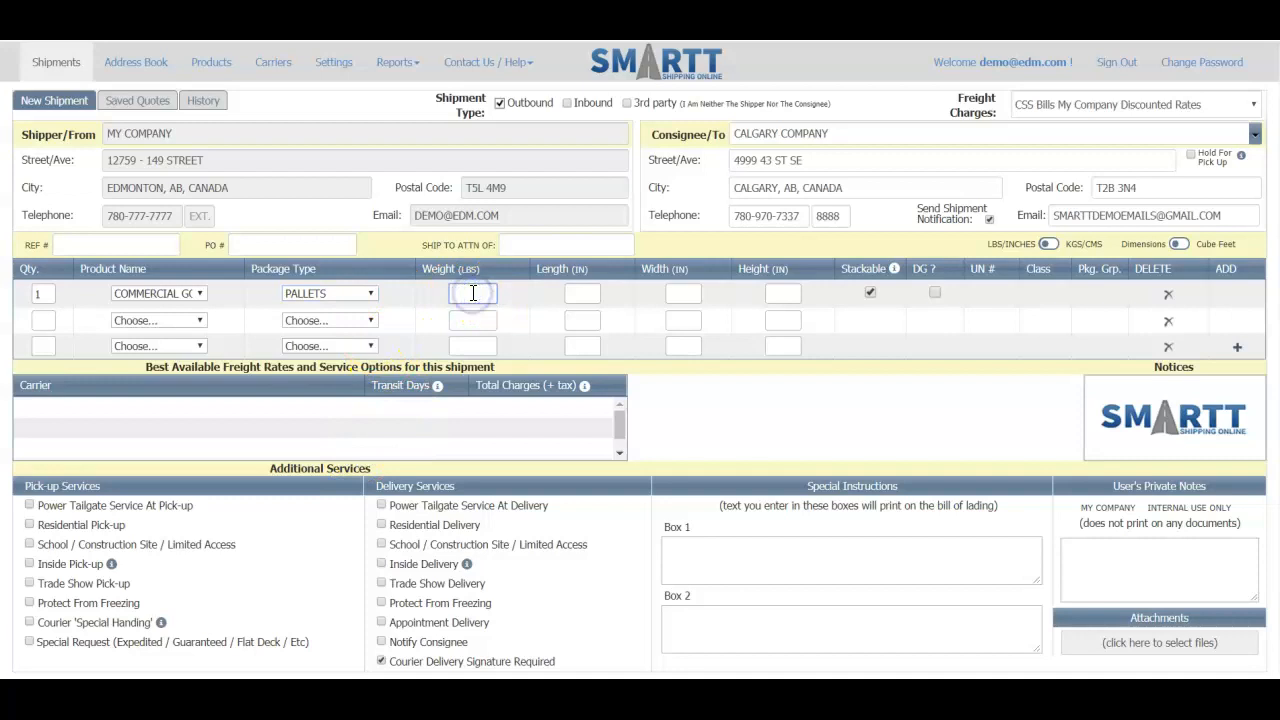
key(Tab)
text(40)
key(Tab)
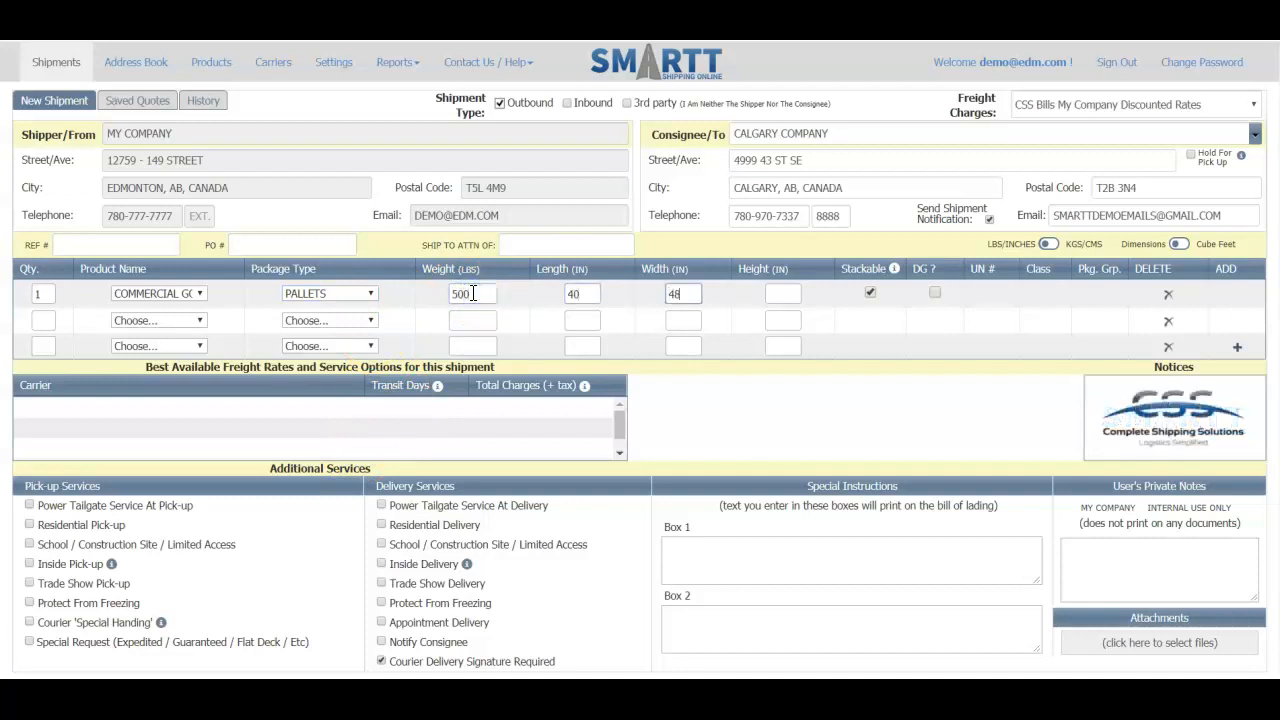
key(Tab)
text(4)
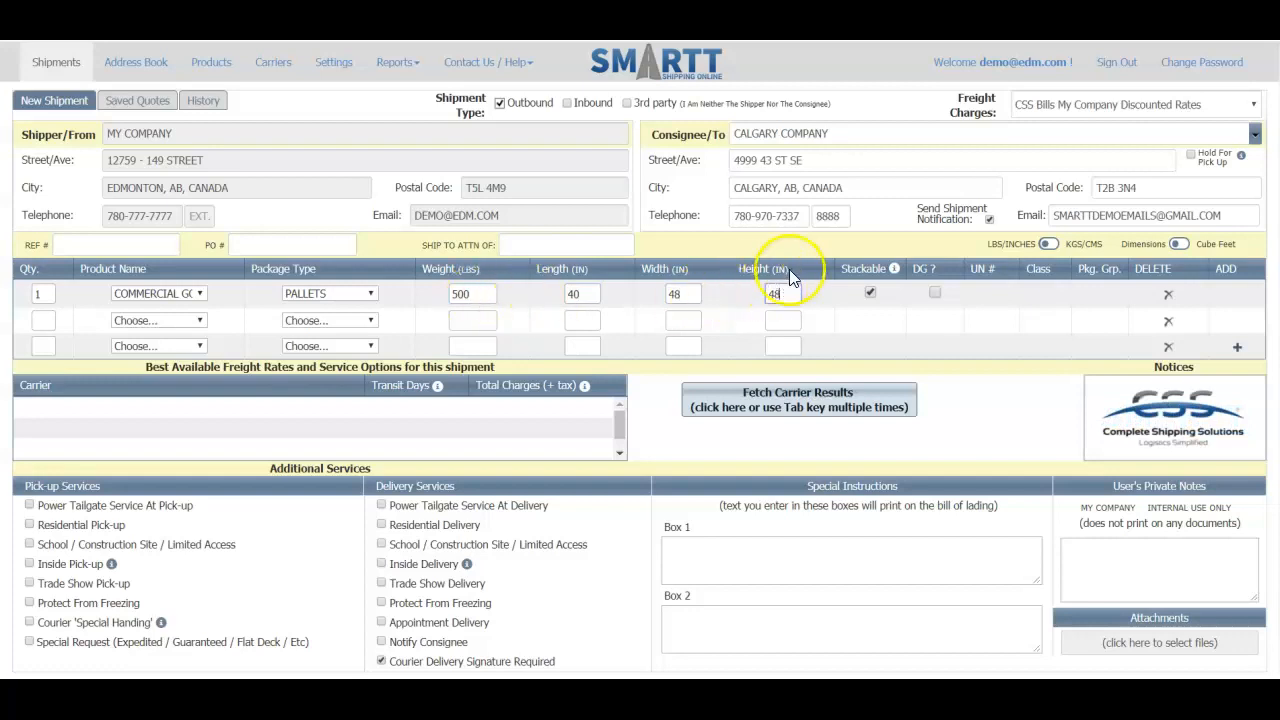
Switch the measurement units to KGS/CMS, check the column units, and switch back to LBS/INCHES
double_click(782, 270)
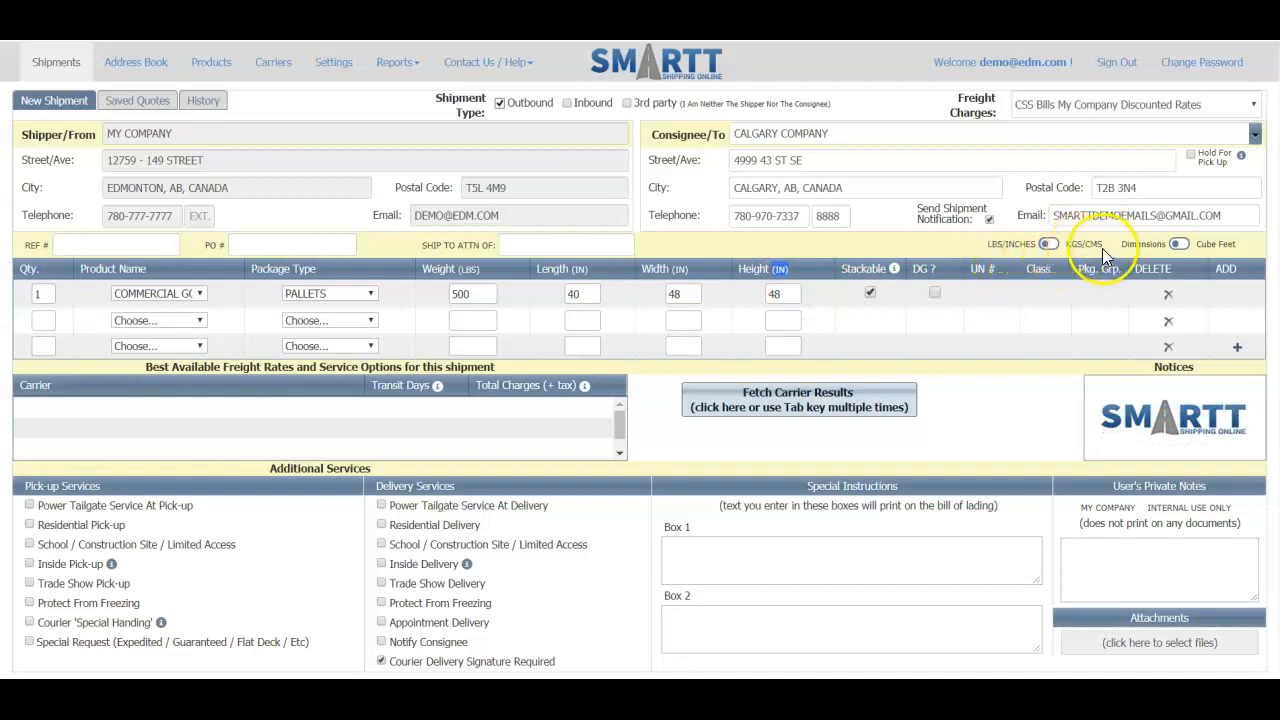
click(1049, 246)
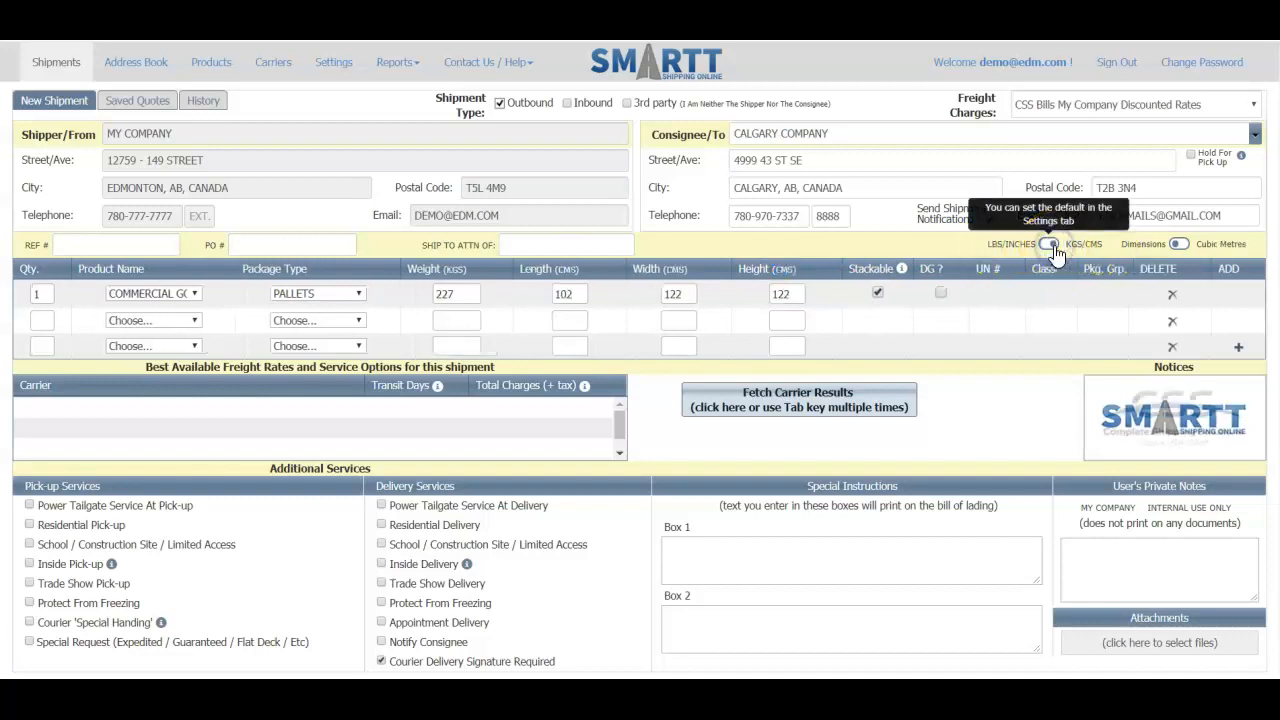
click(784, 271)
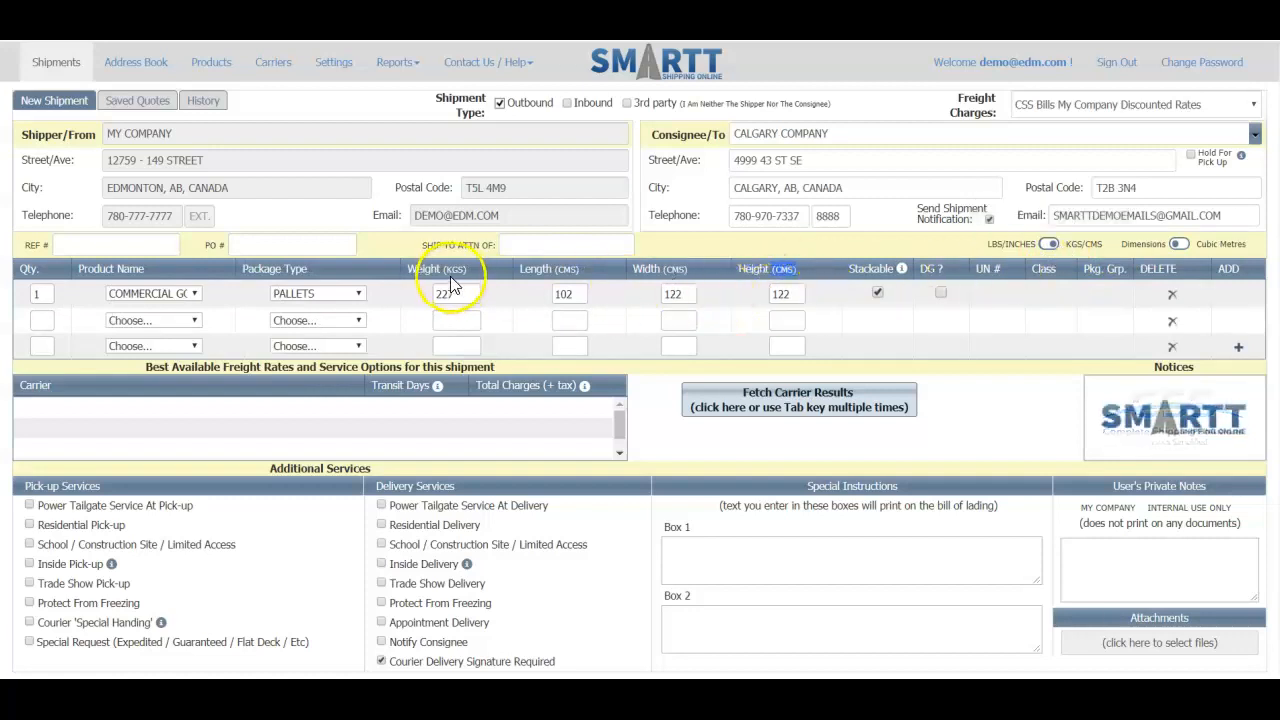
click(1053, 244)
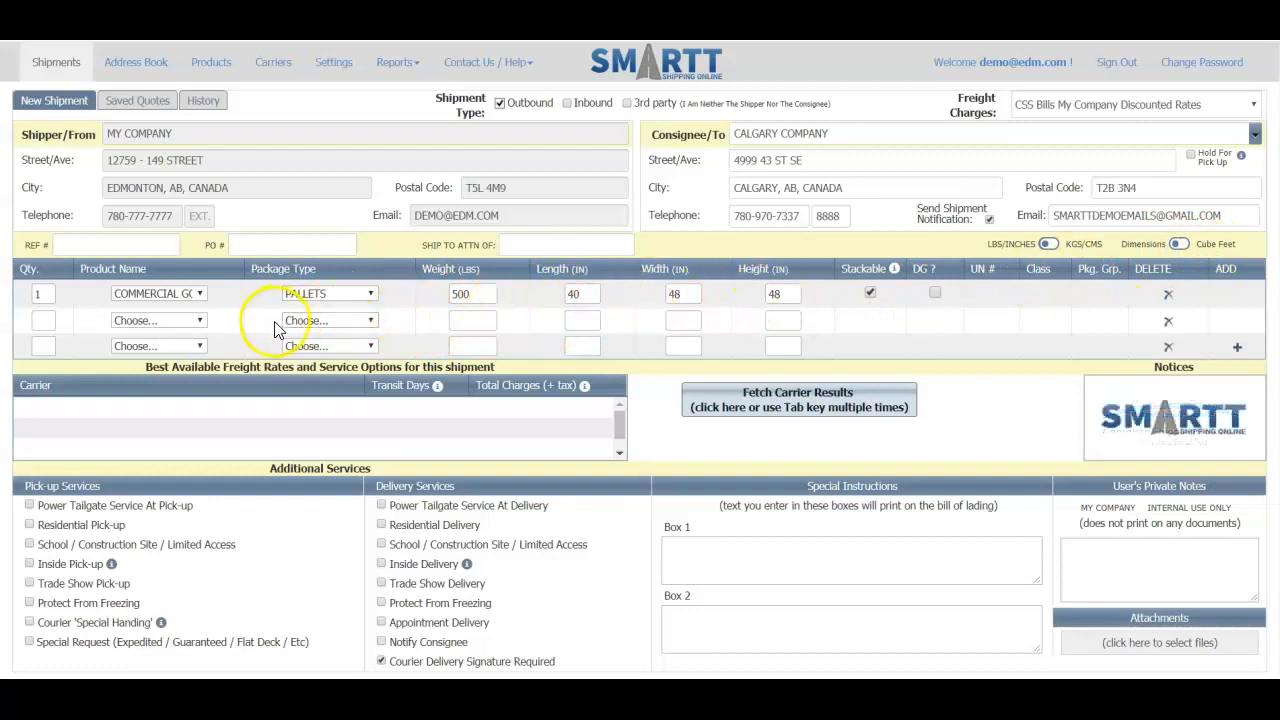
Fill the second item row with quantity 2, AUTO PARTS and PALLETS, and acknowledge the notice about multiple items of the same size
click(784, 292)
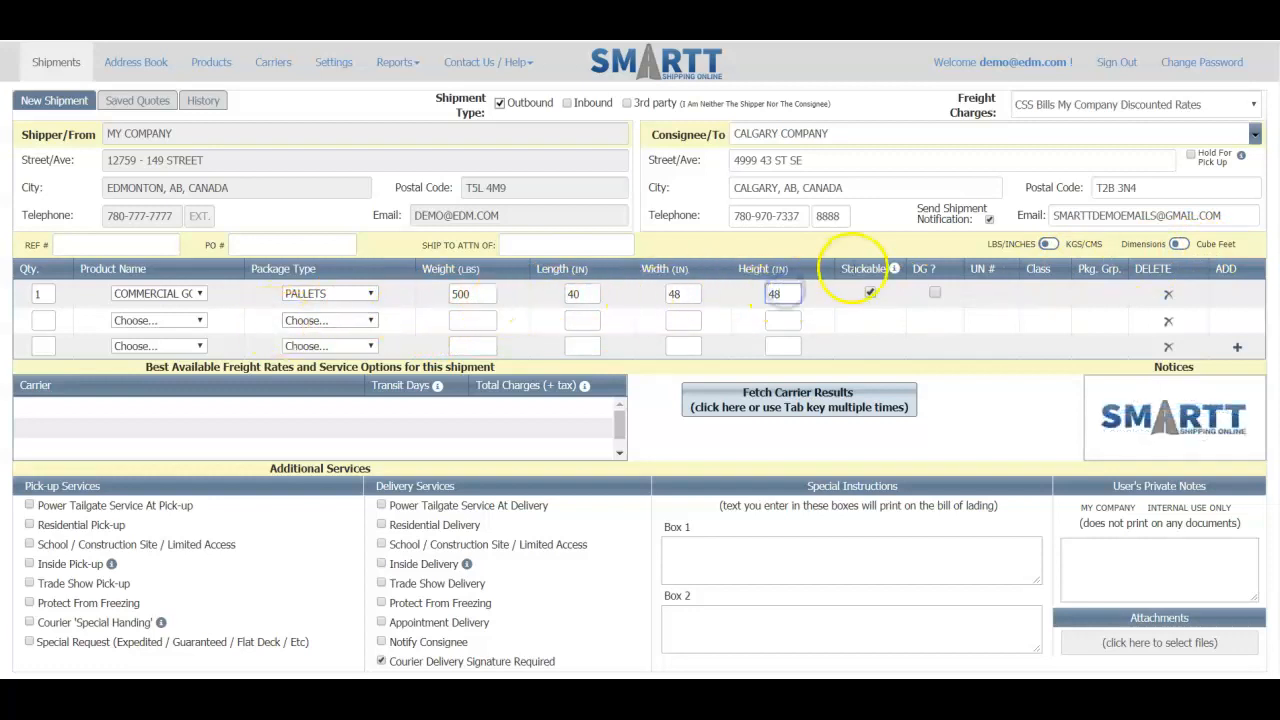
key(Tab)
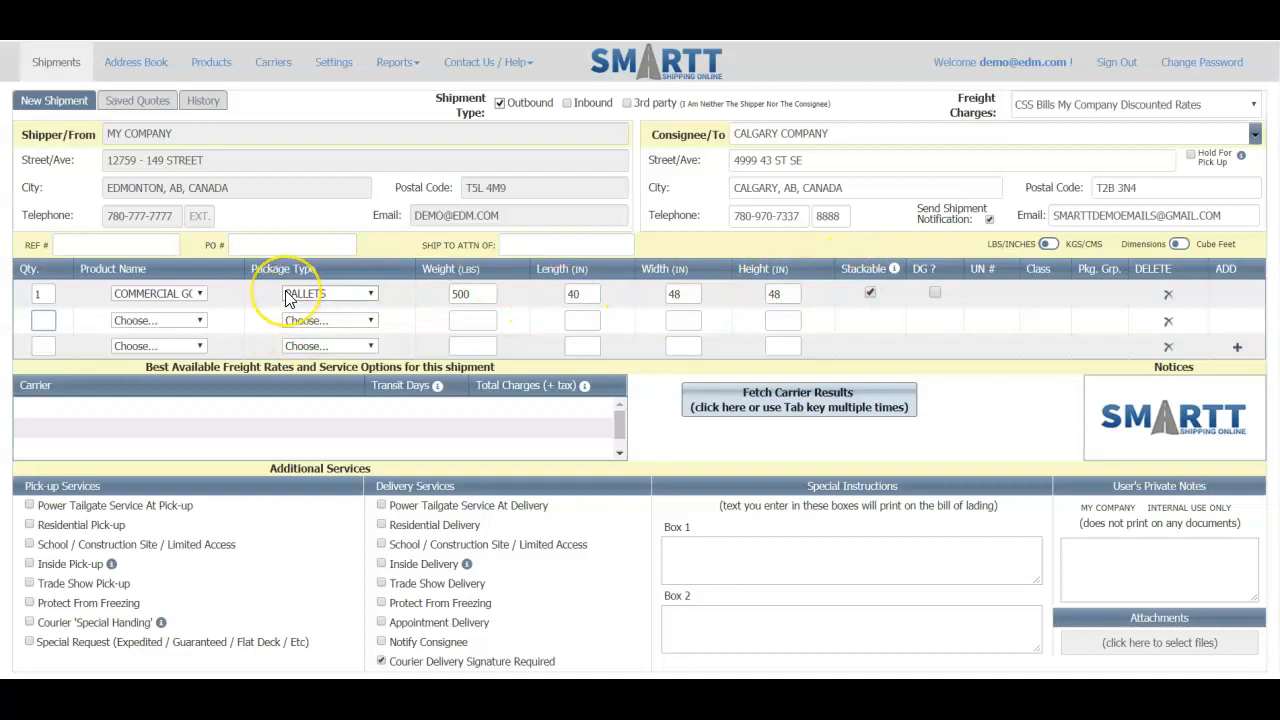
text(2)
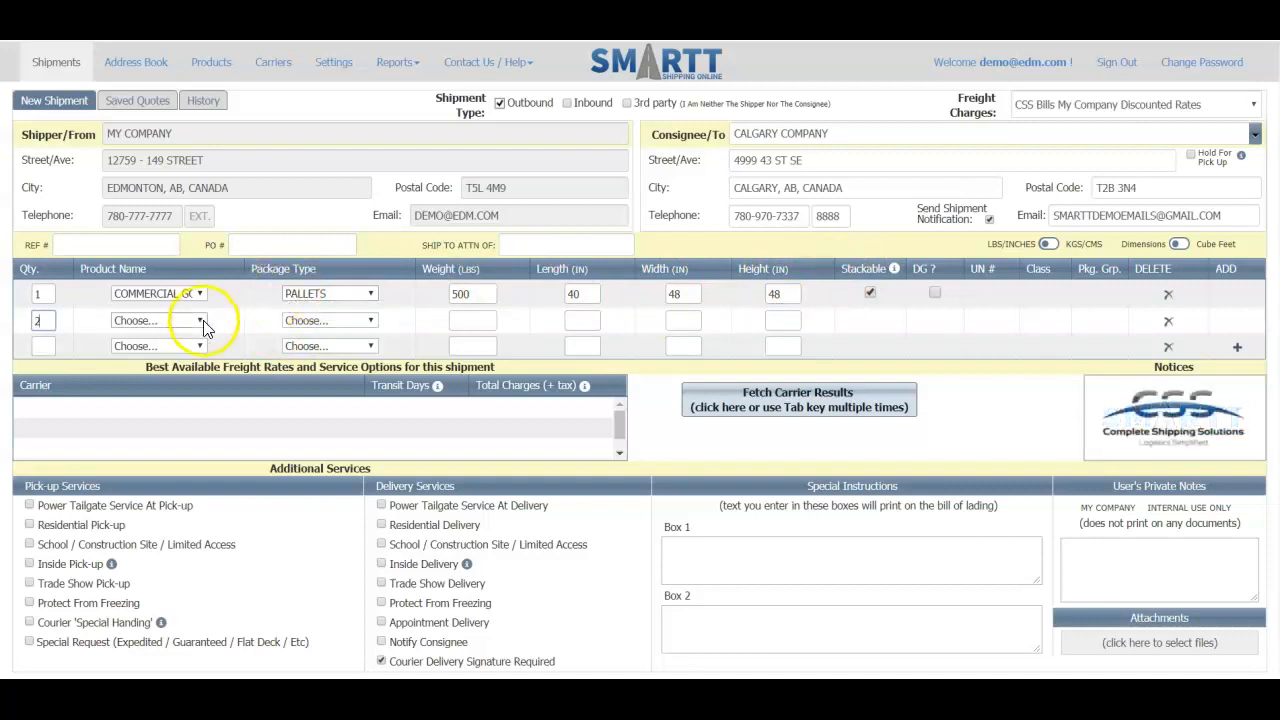
click(203, 320)
click(182, 371)
click(370, 321)
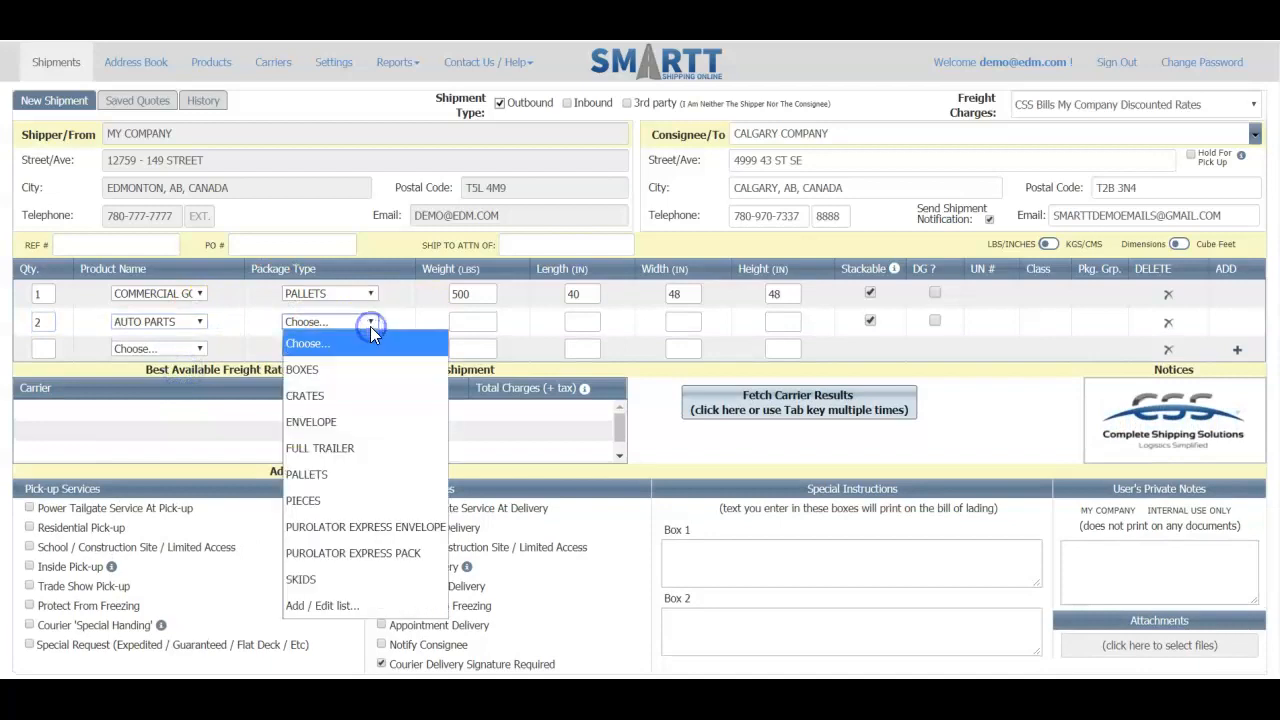
click(347, 473)
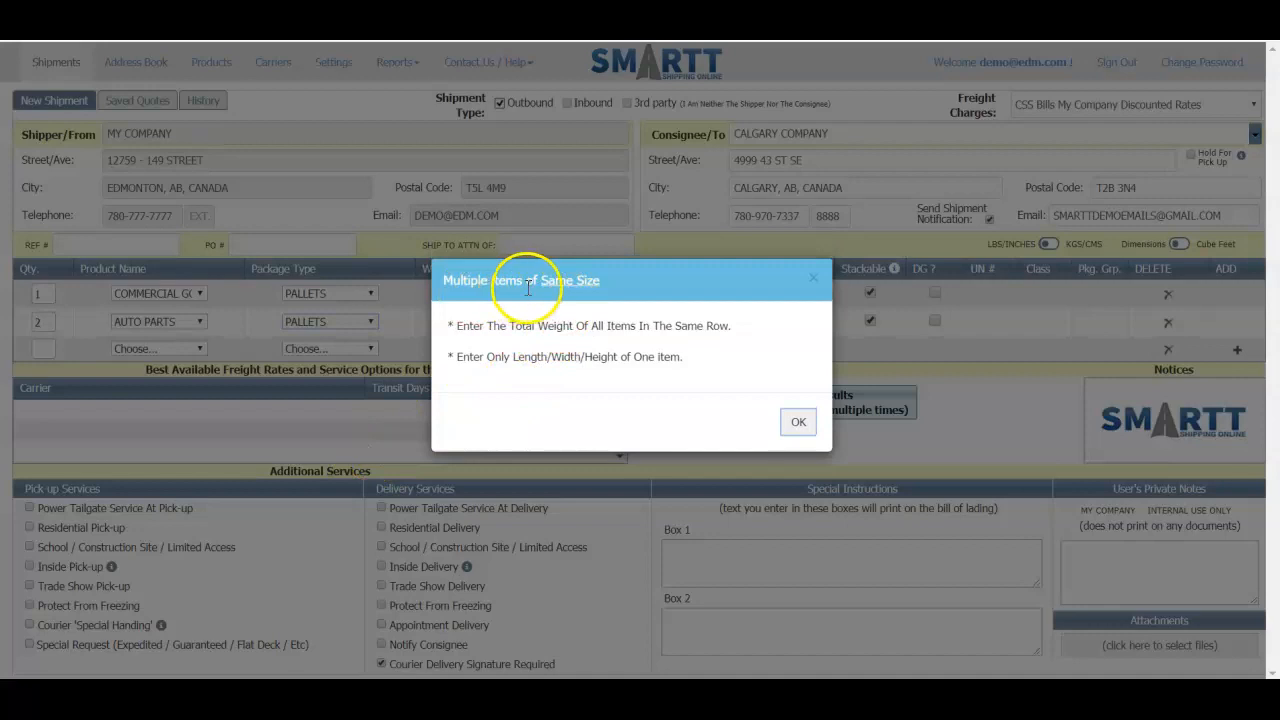
drag(598, 284, 442, 291)
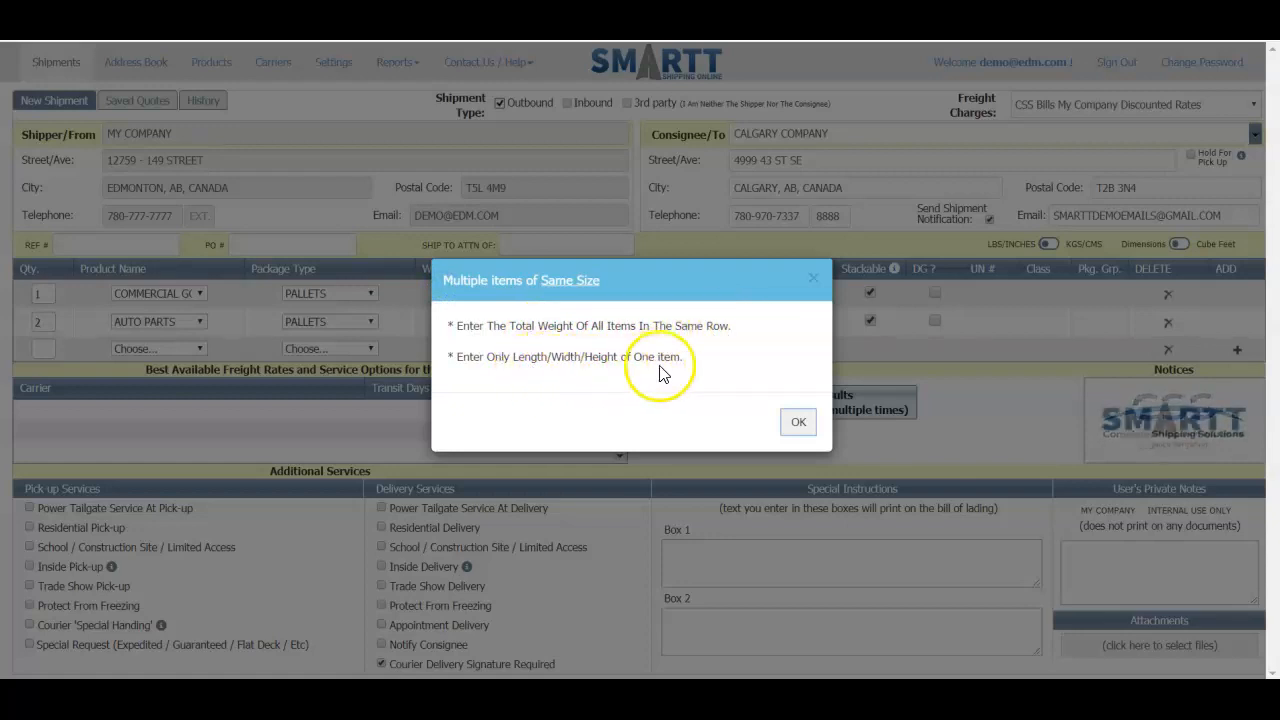
click(797, 426)
Enter the second item's total weight as 1000 lbs and its length, width and height as 30 inches each
click(470, 322)
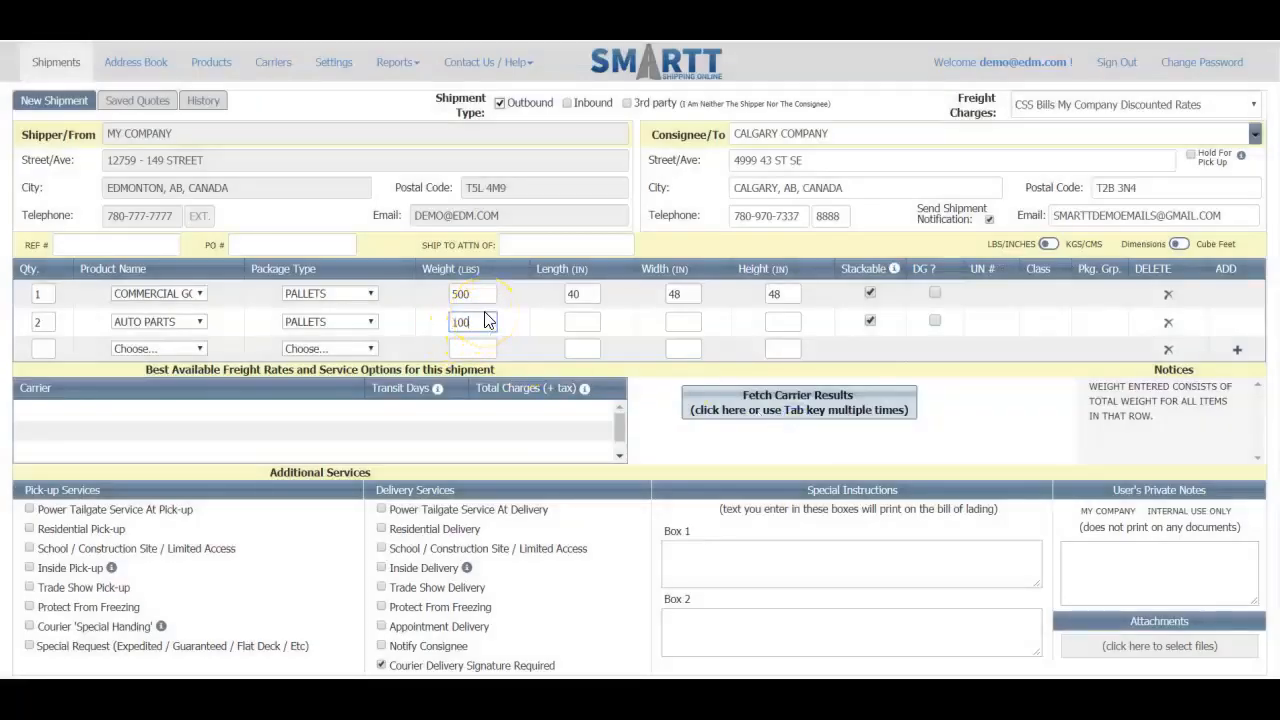
key(Tab)
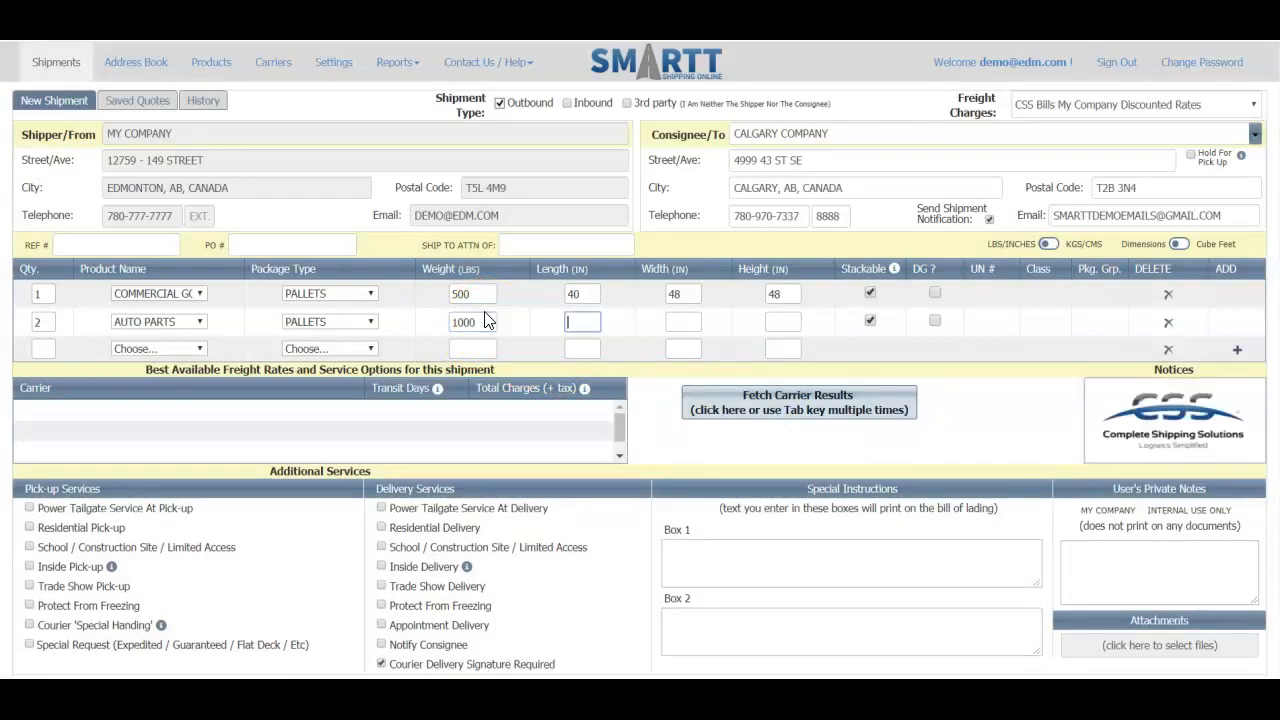
text(30)
key(Tab)
text(30)
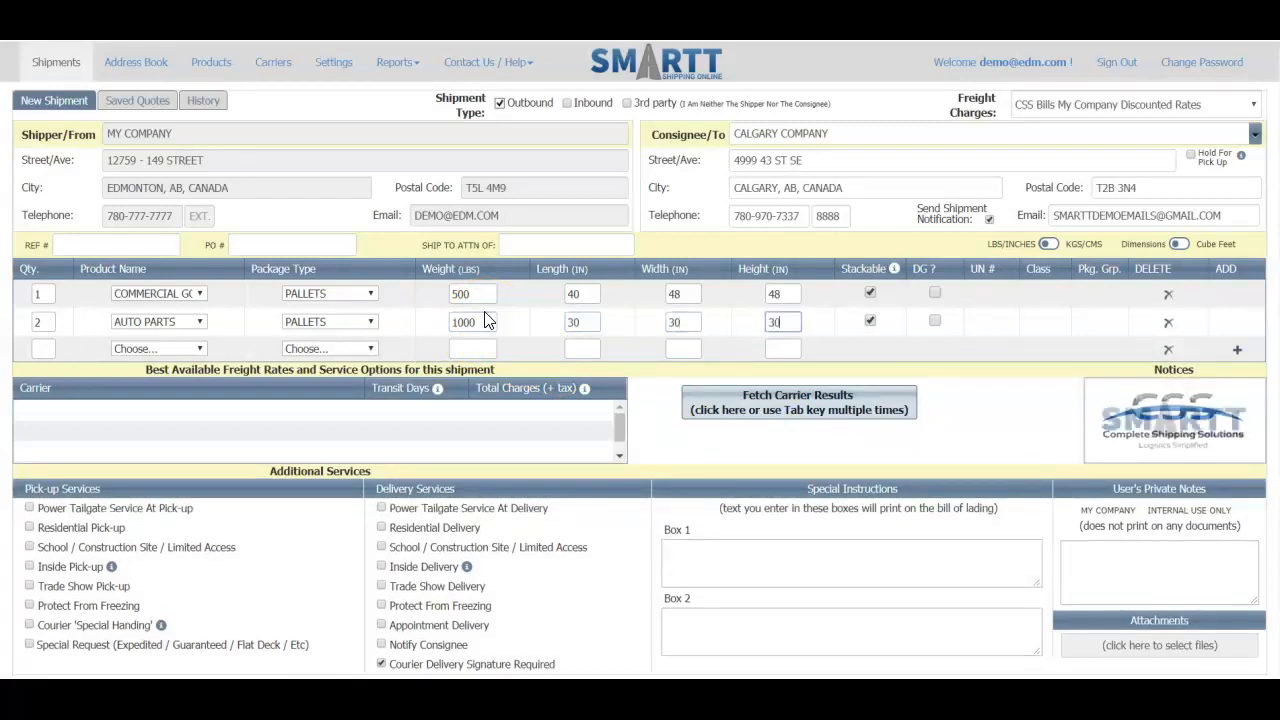
Fetch the carrier rates for this shipment, look through them and select APPS CARGO
click(816, 412)
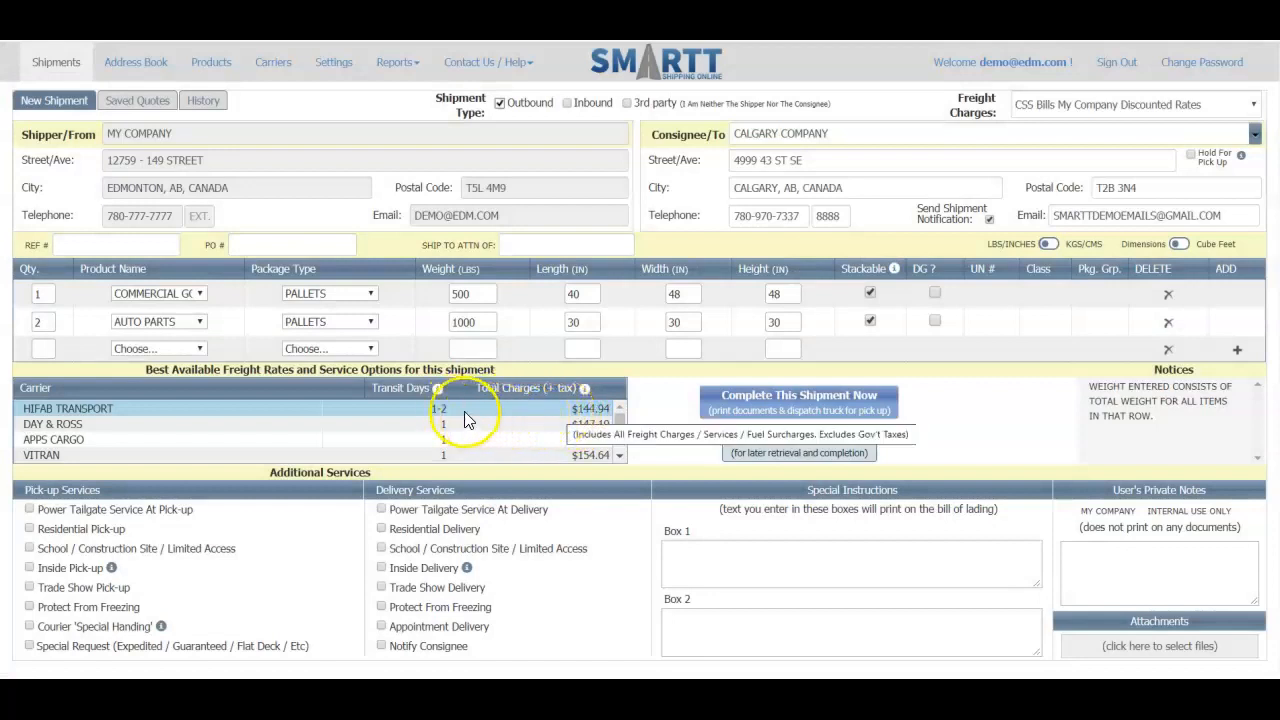
click(618, 455)
drag(616, 457, 622, 416)
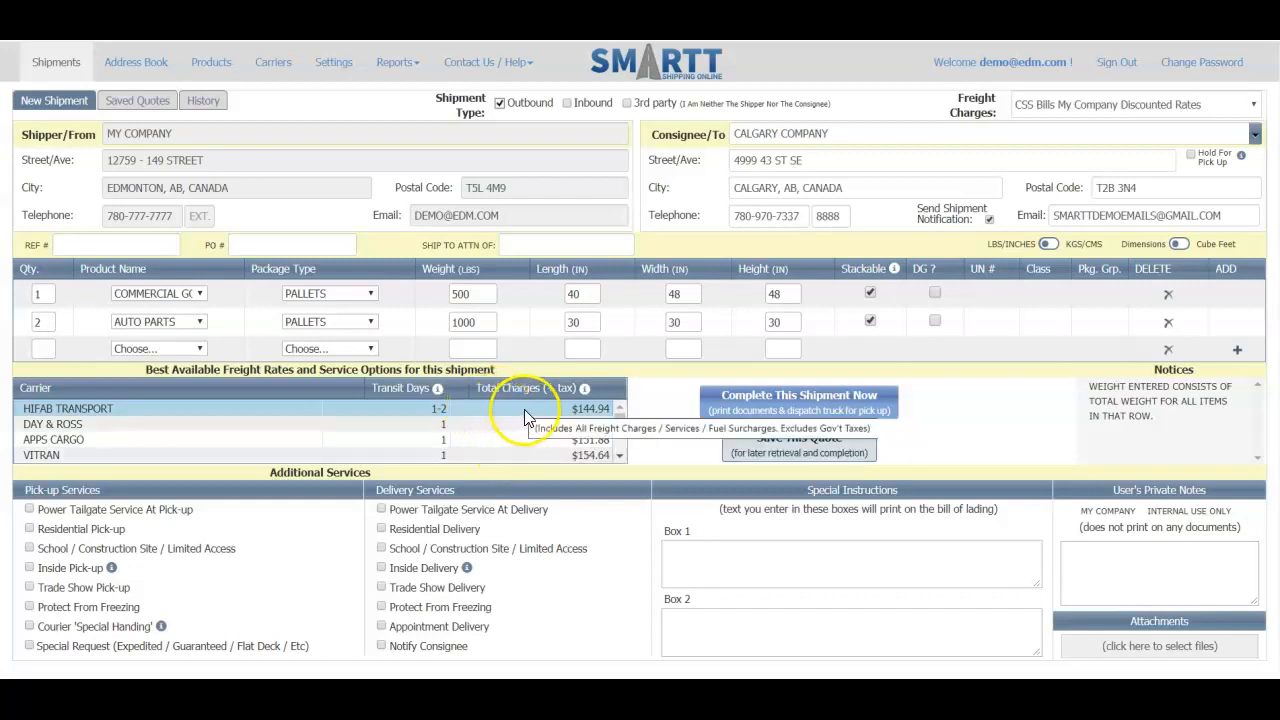
click(480, 440)
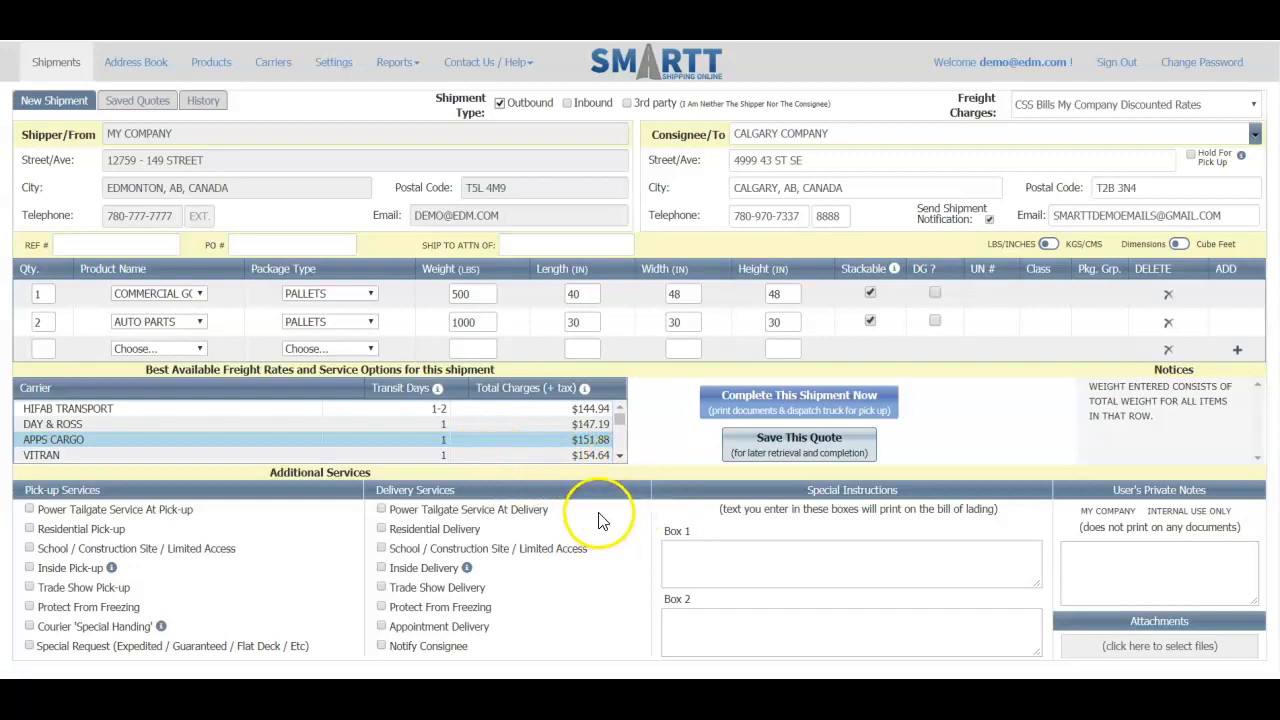
Add Power Tailgate Service At Delivery and update the carrier results
click(381, 510)
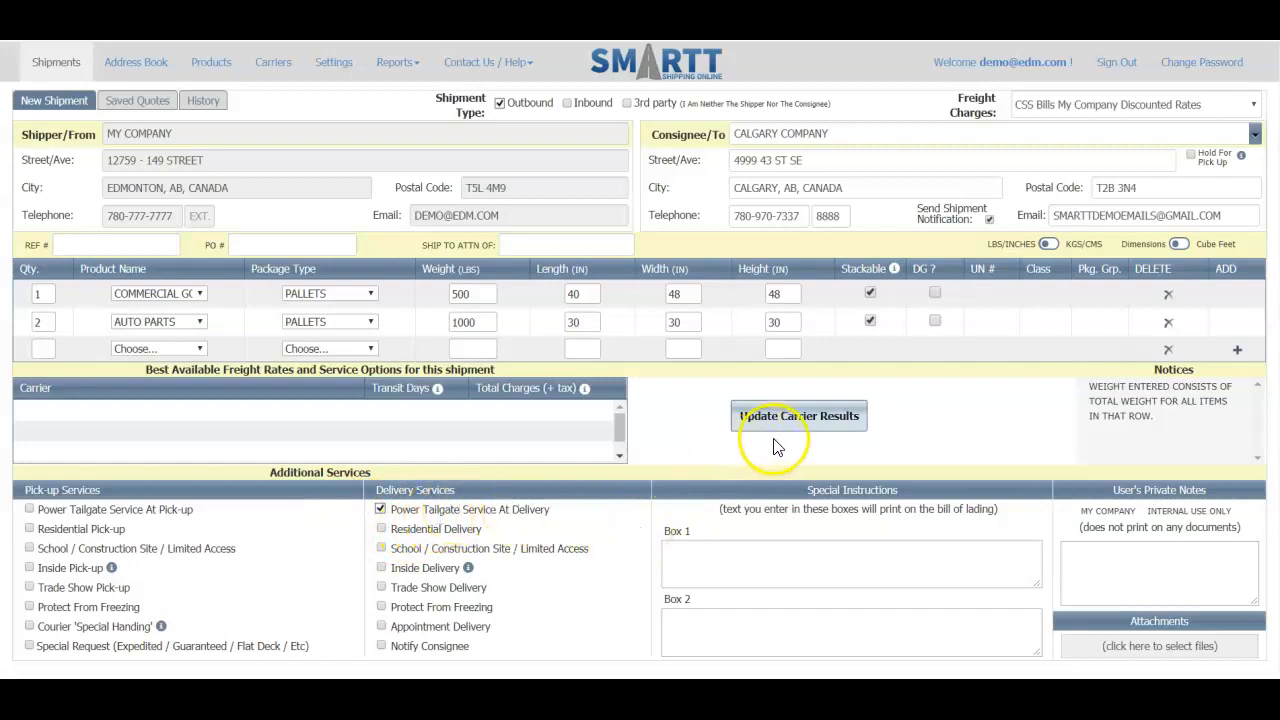
click(836, 422)
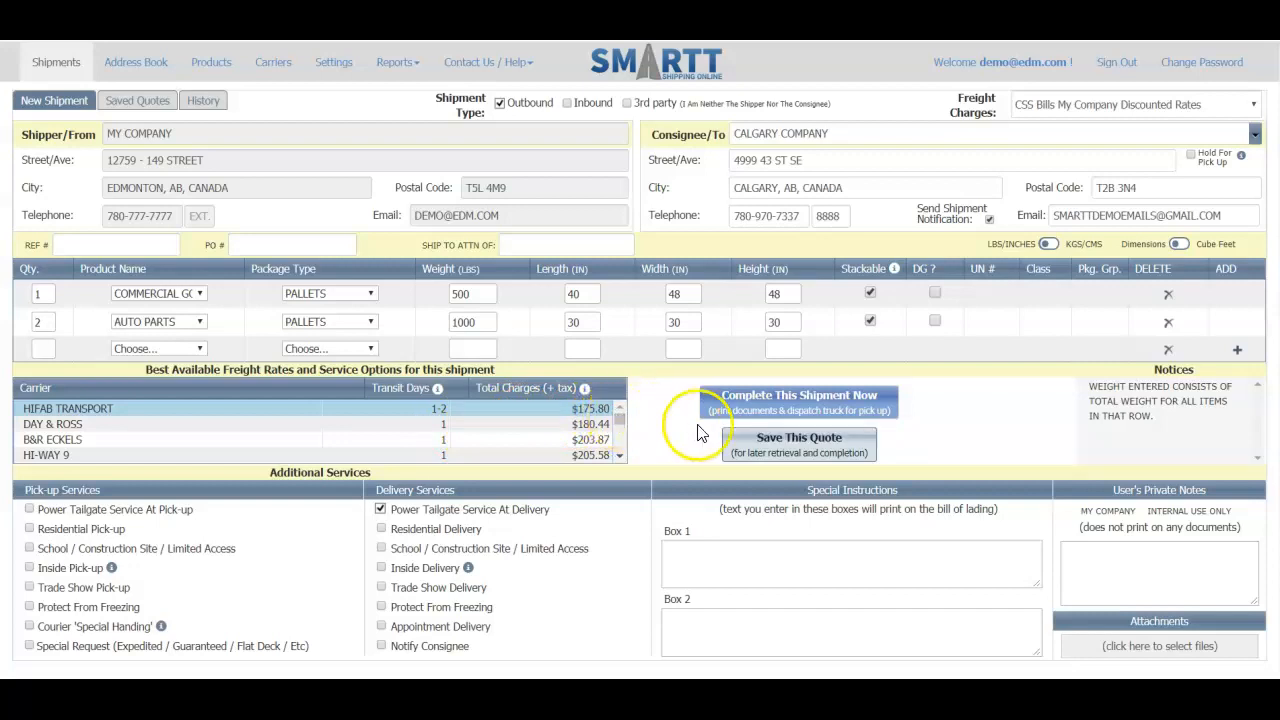
Begin completing the shipment and set its pick-up ready time to 01/21/2020 9:00 AM
click(832, 413)
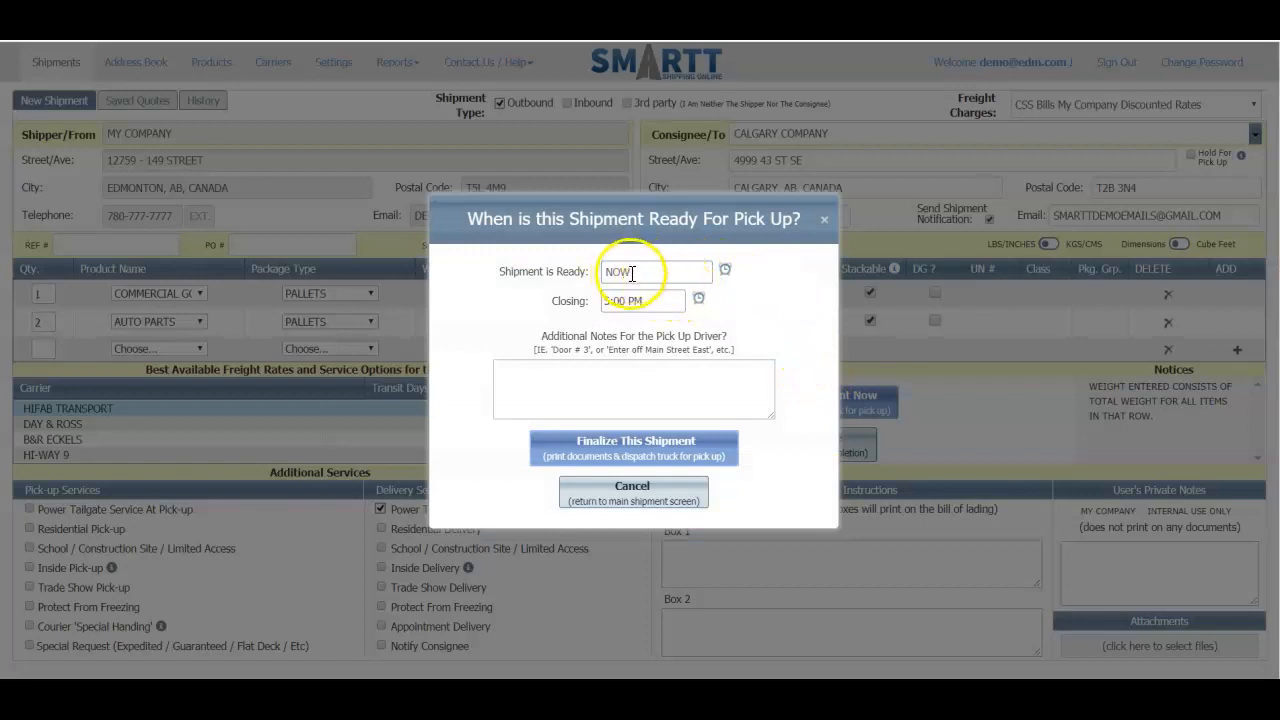
drag(633, 273, 595, 272)
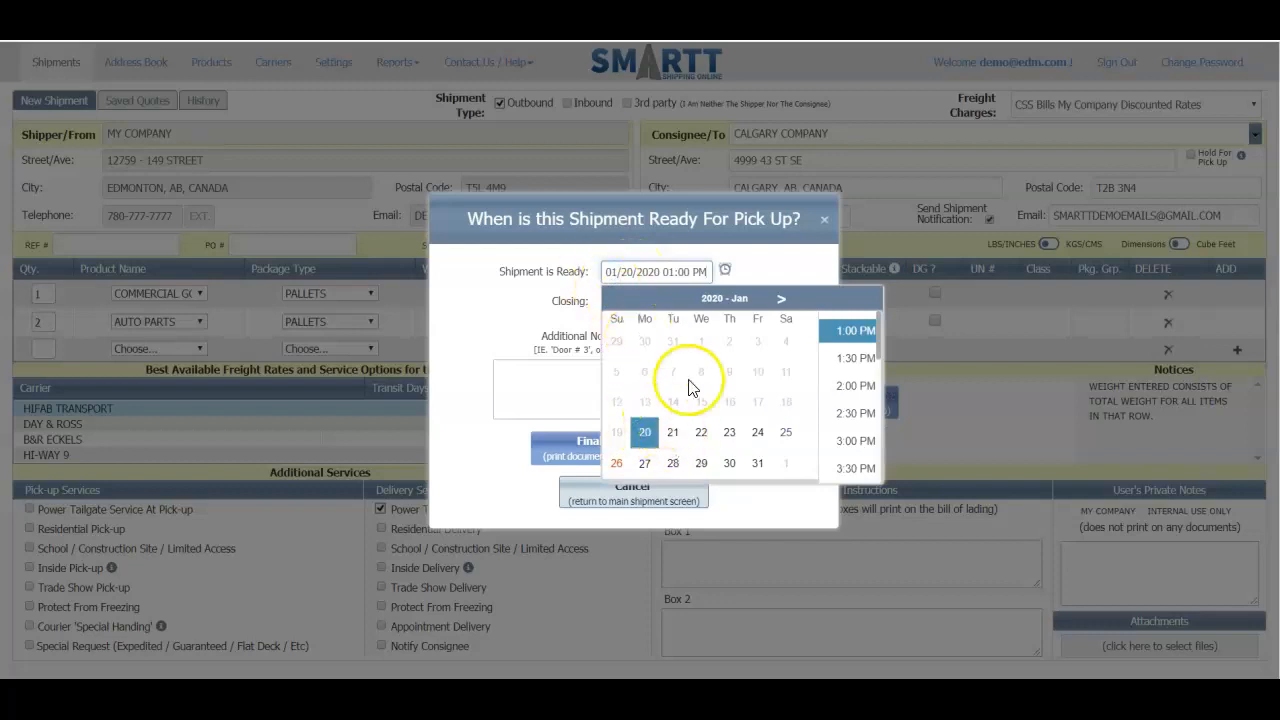
click(674, 441)
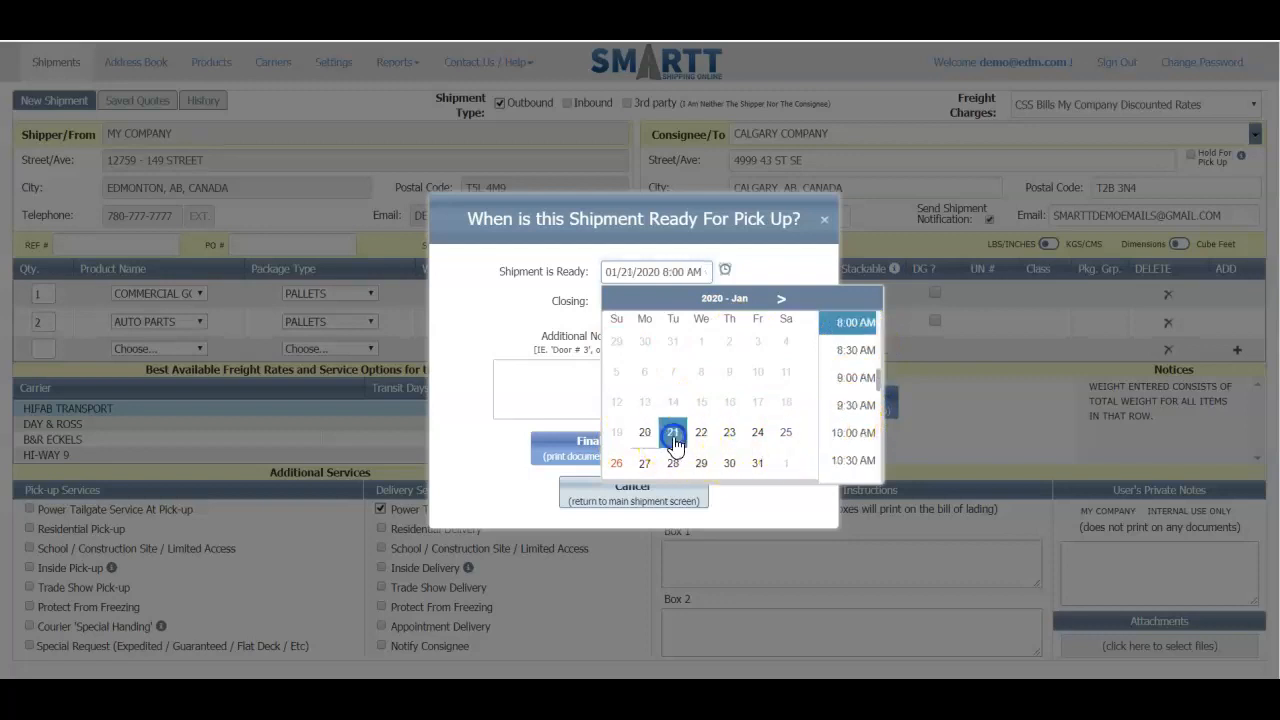
click(844, 382)
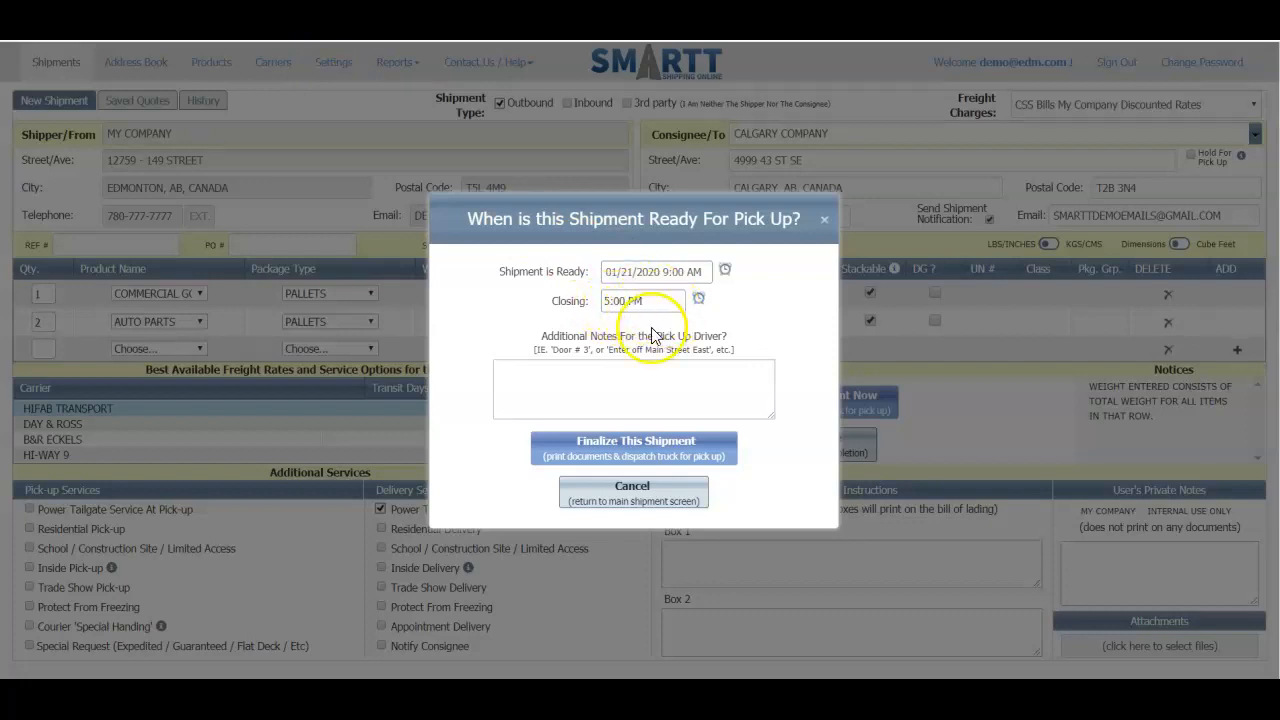
Add the pick-up driver note DOOR # 3, finalize the shipment and highlight the dispatch confirmation number
click(614, 384)
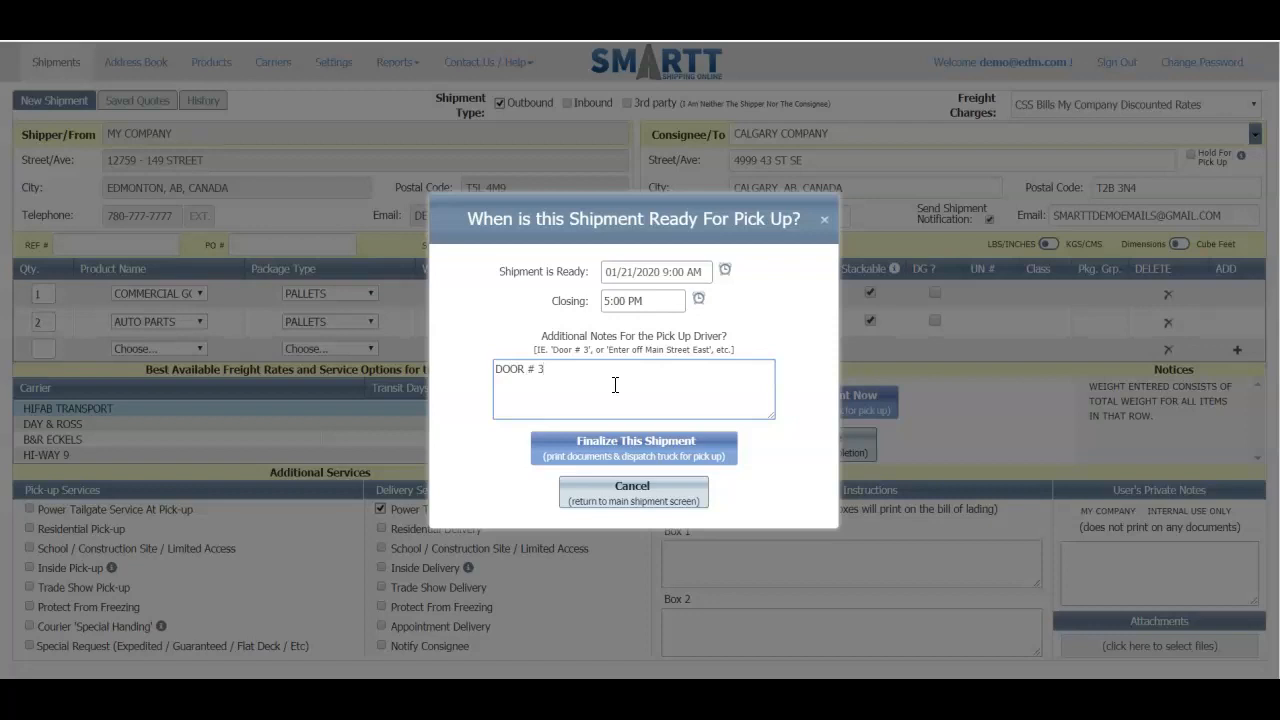
click(649, 452)
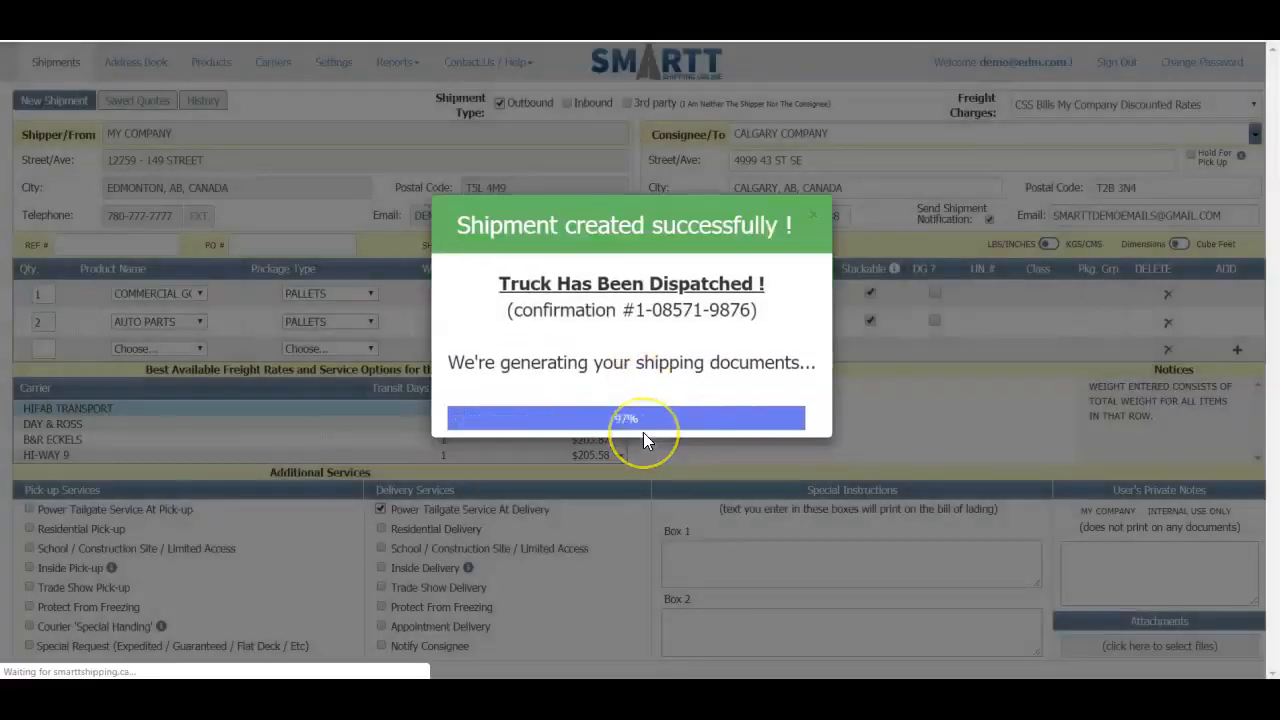
drag(758, 305, 502, 309)
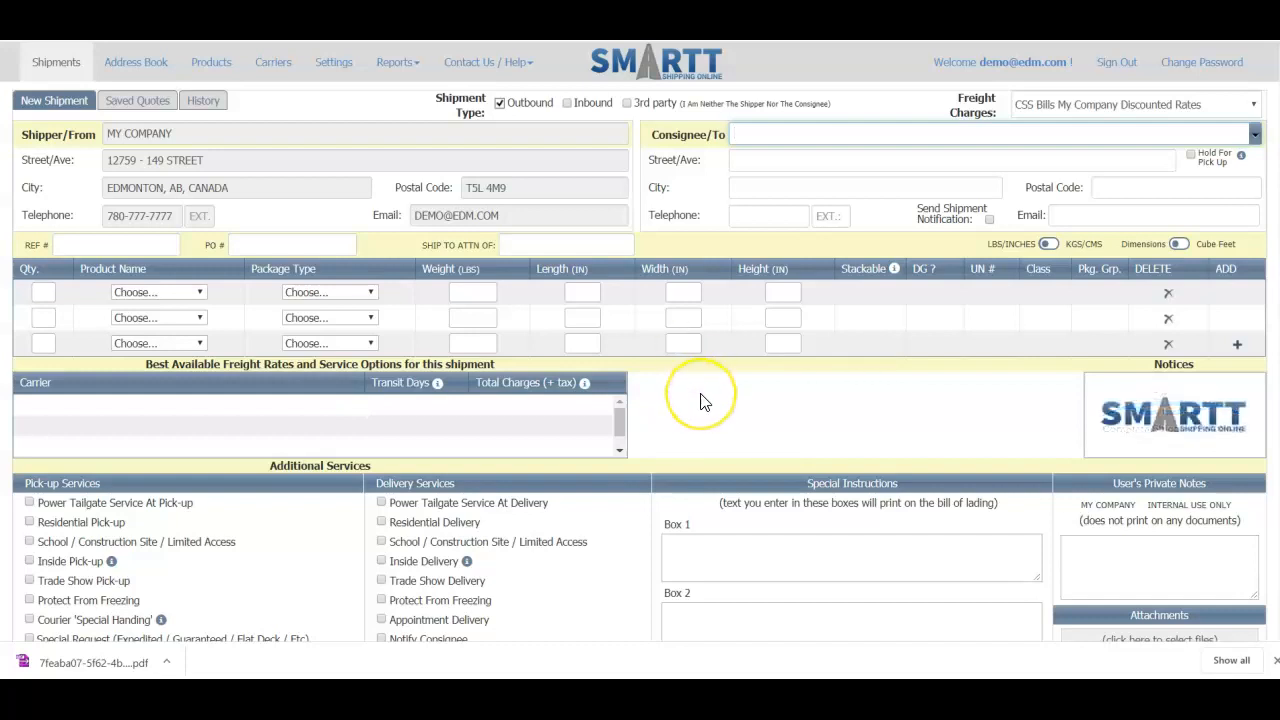
click(672, 414)
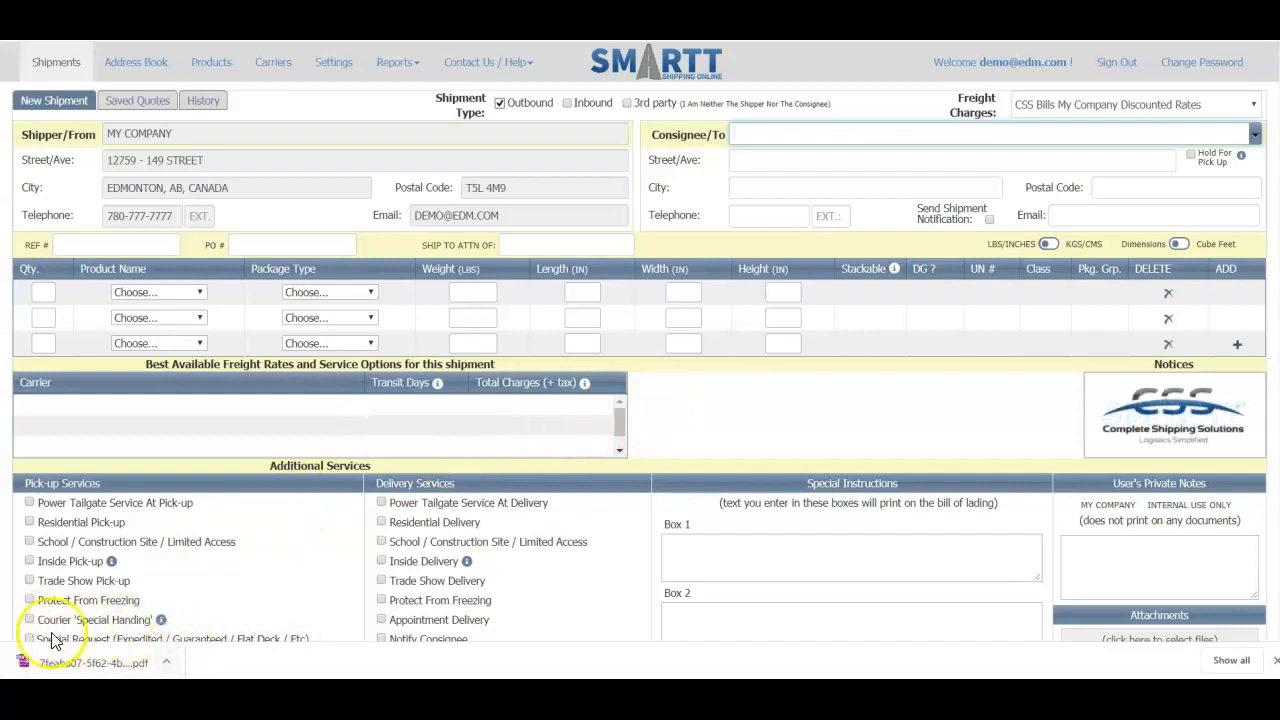
Open the downloaded shipping documents PDF and examine the bill of lading number, the bill of lading copies and the shipping labels
click(168, 664)
click(189, 539)
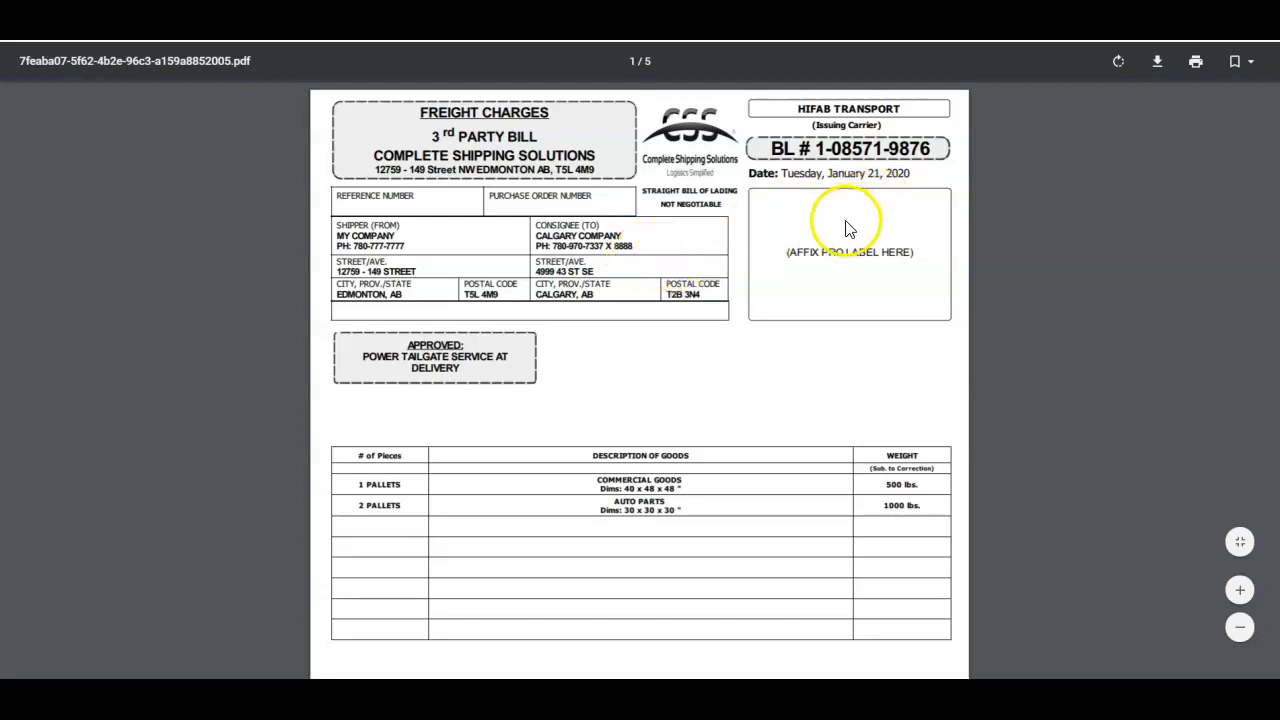
drag(912, 150, 833, 146)
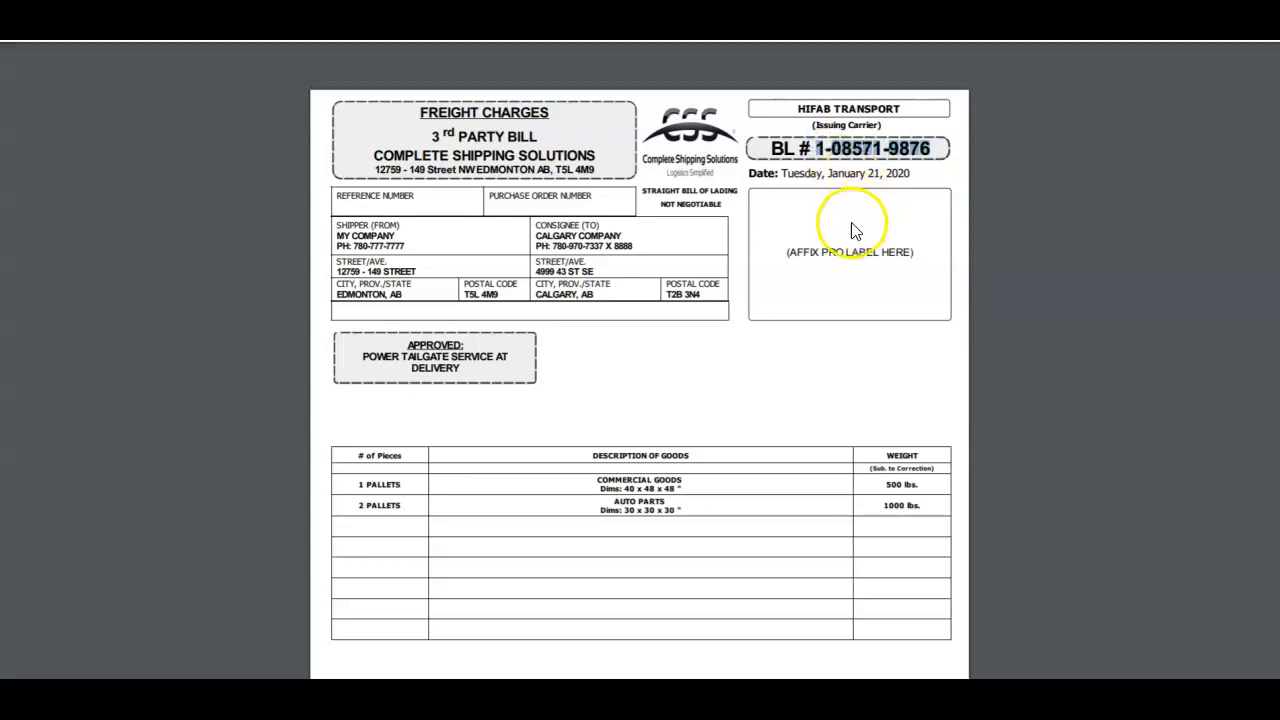
scroll(772, 370, down, 1)
scroll(772, 377, down, 4)
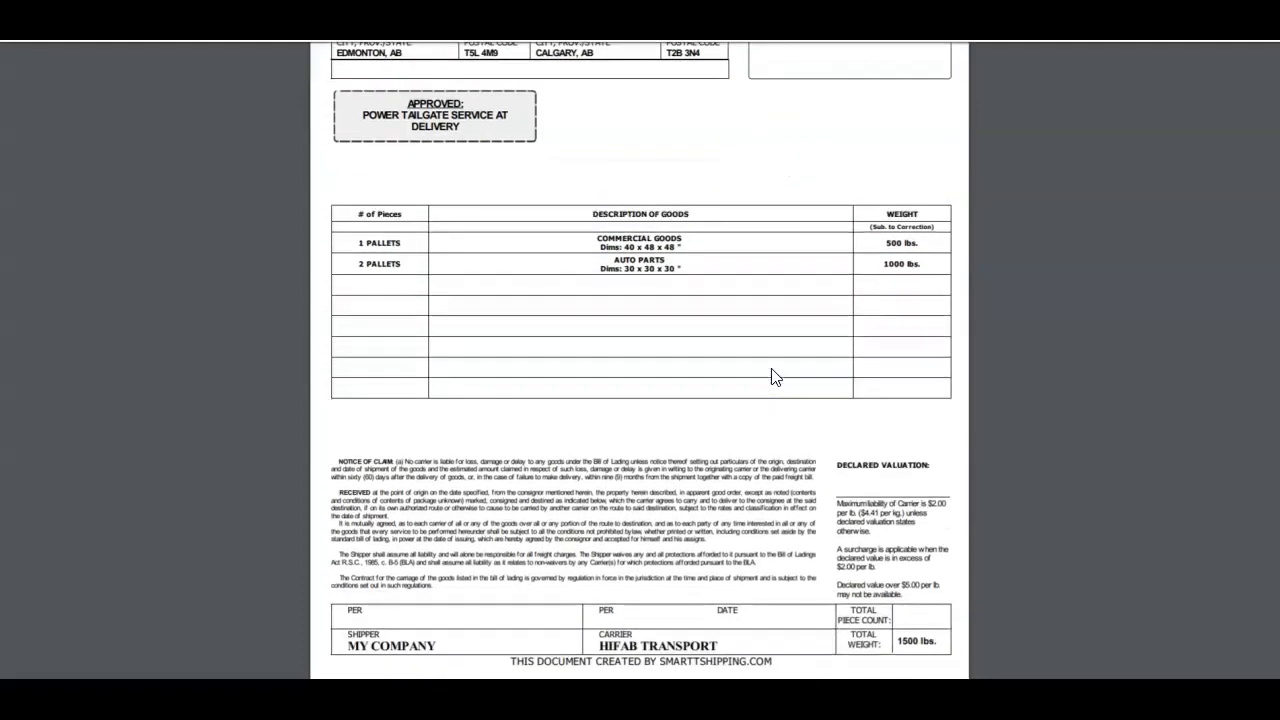
scroll(749, 297, down, 15)
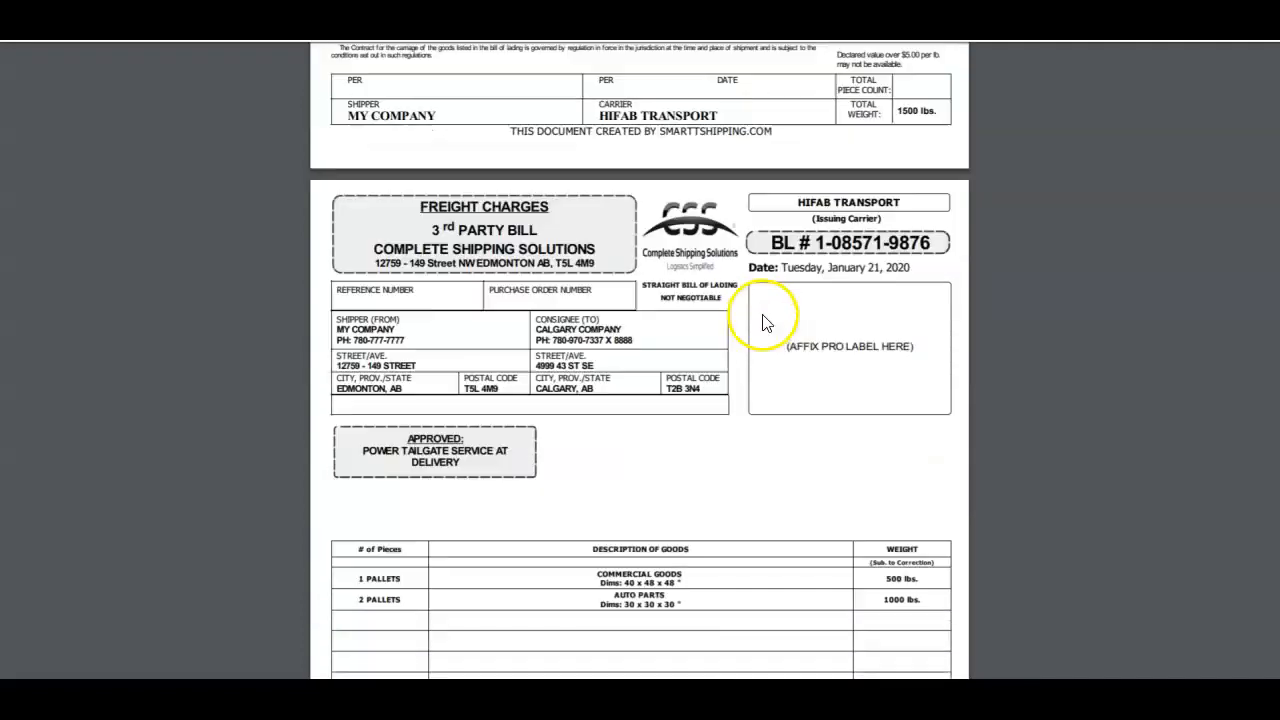
scroll(769, 325, down, 6)
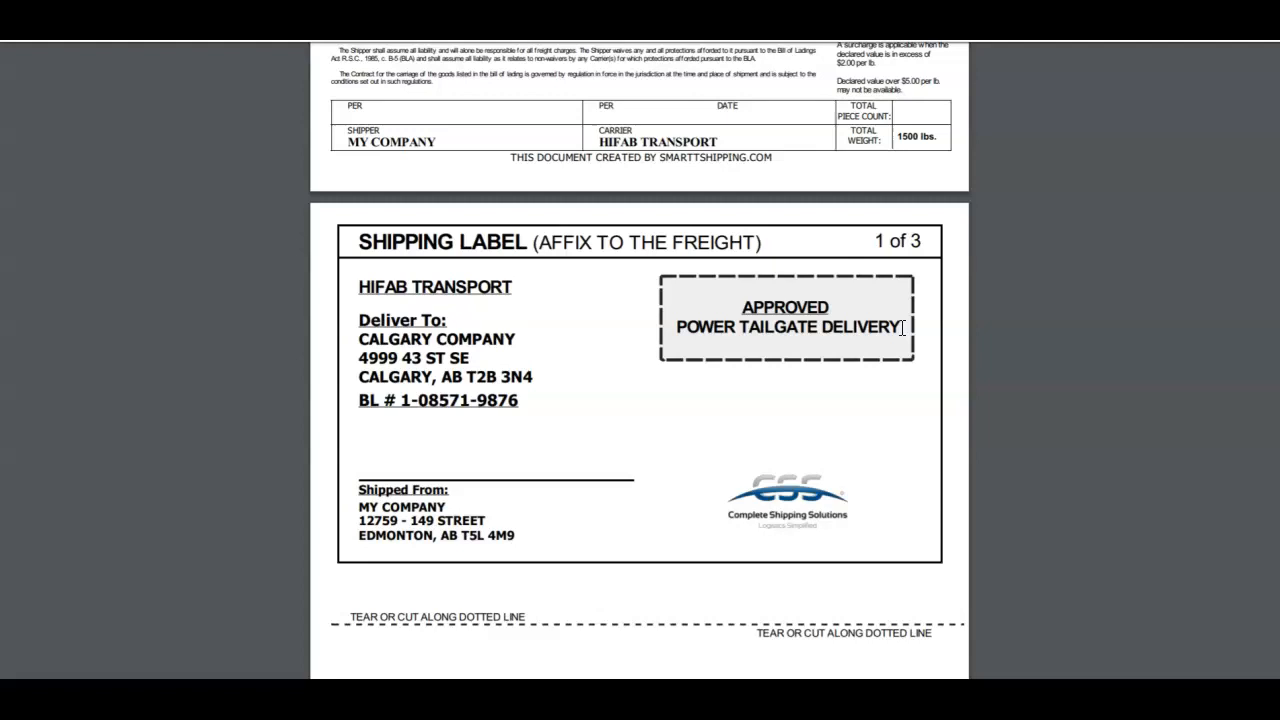
scroll(877, 291, up, 9)
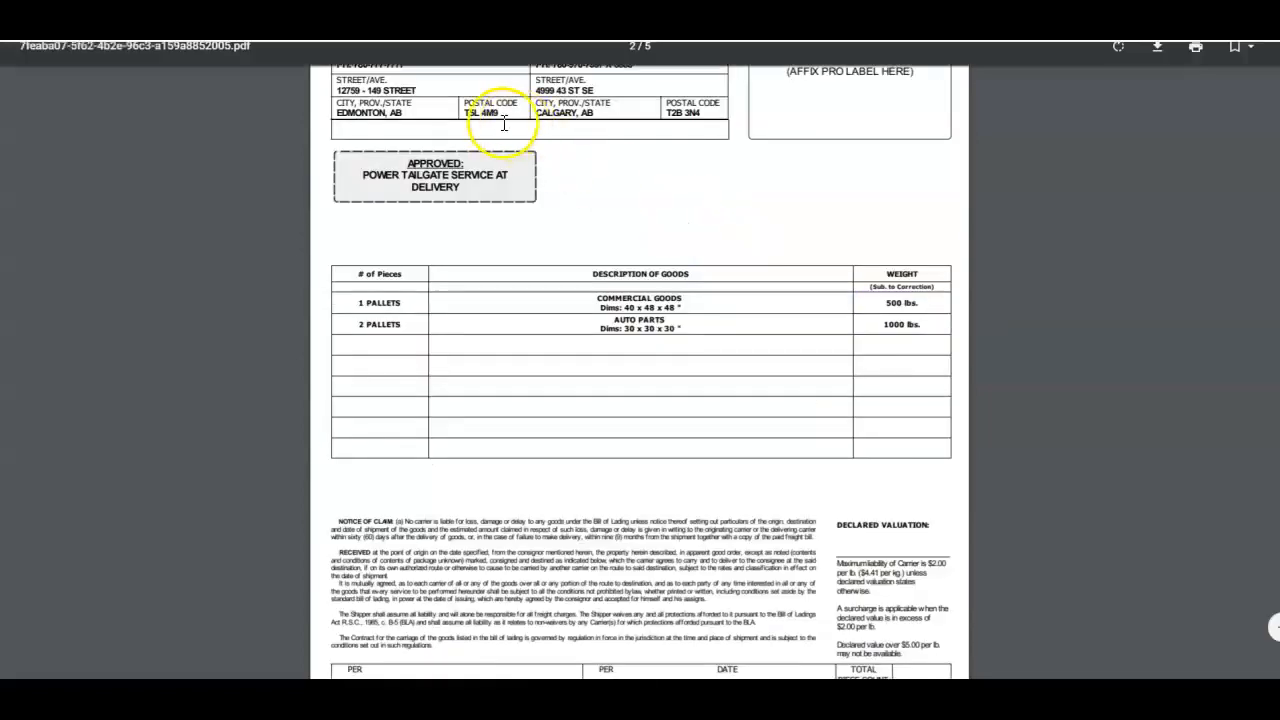
scroll(700, 300, down, 9)
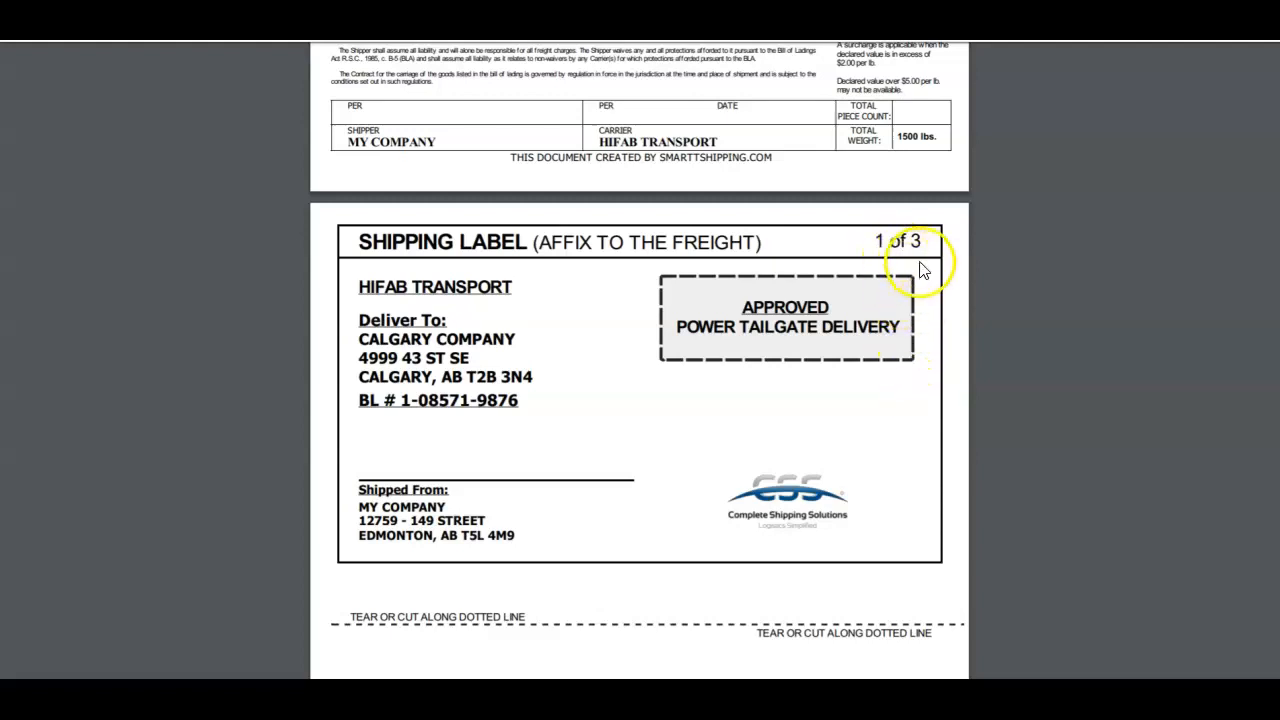
scroll(903, 281, down, 6)
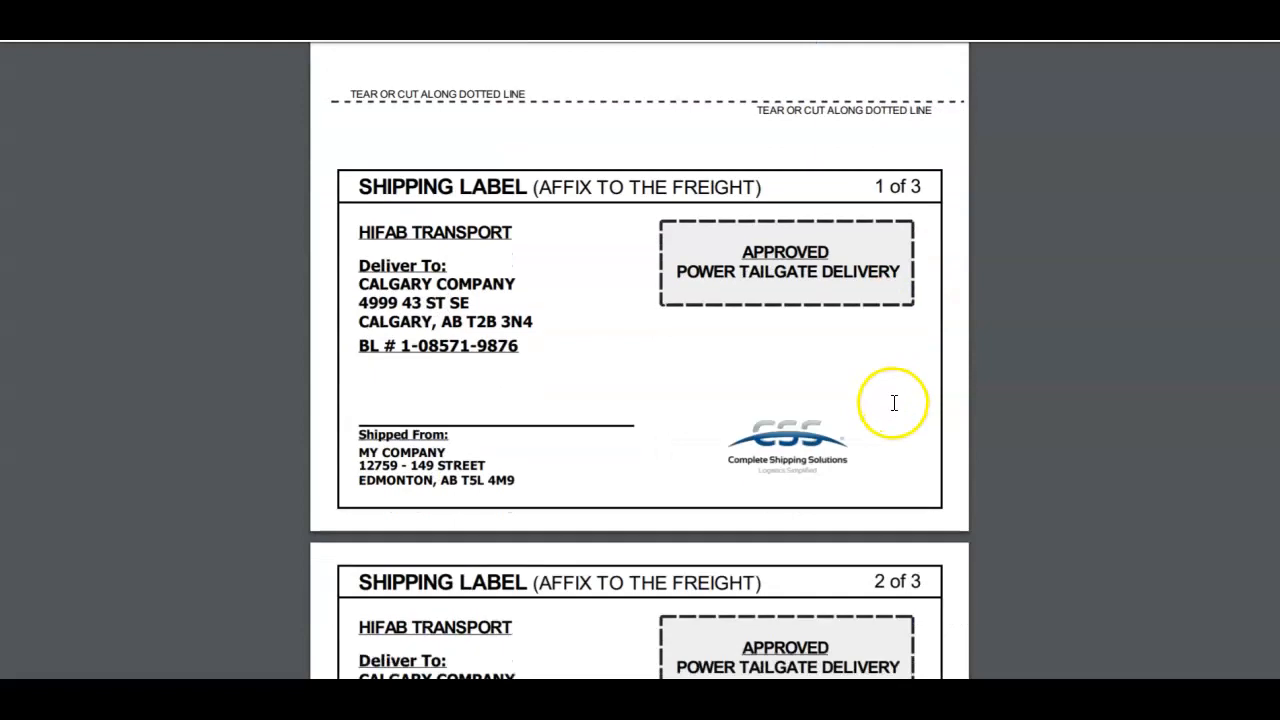
scroll(893, 443, down, 3)
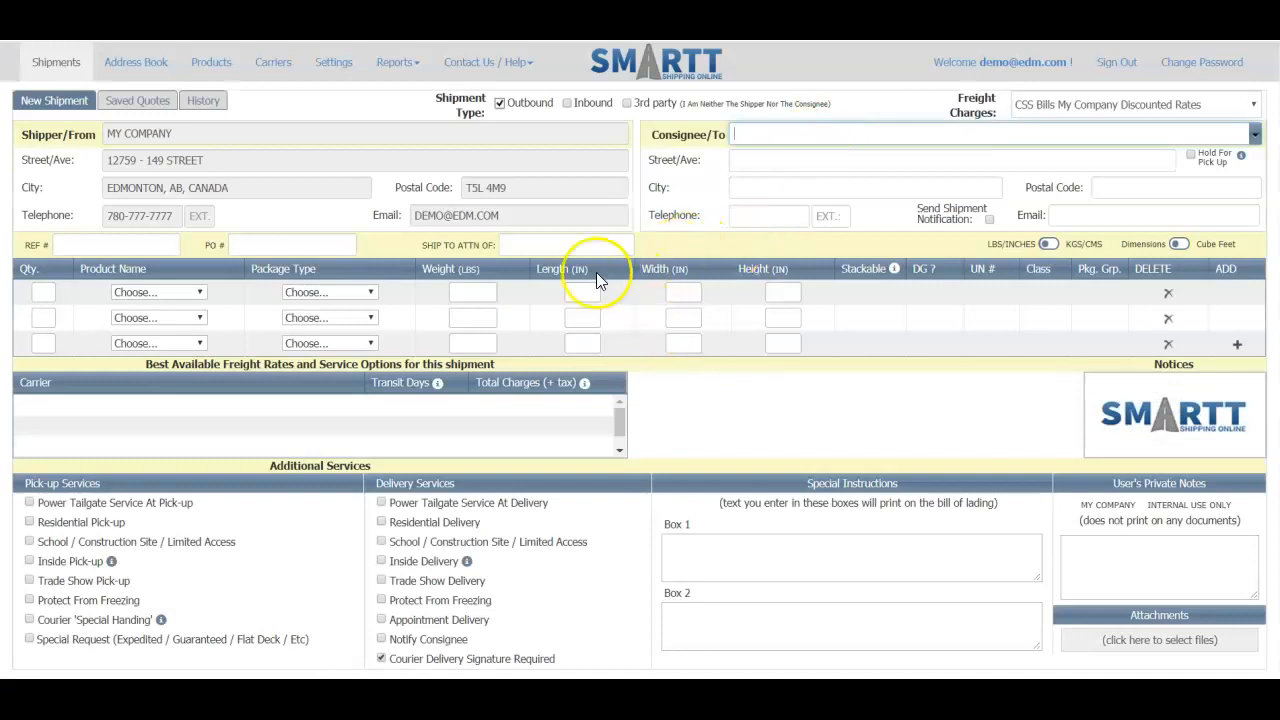
Open the shipment history and check the pick-up and BL numbers of the newest HIFAB TRANSPORT shipment
click(201, 112)
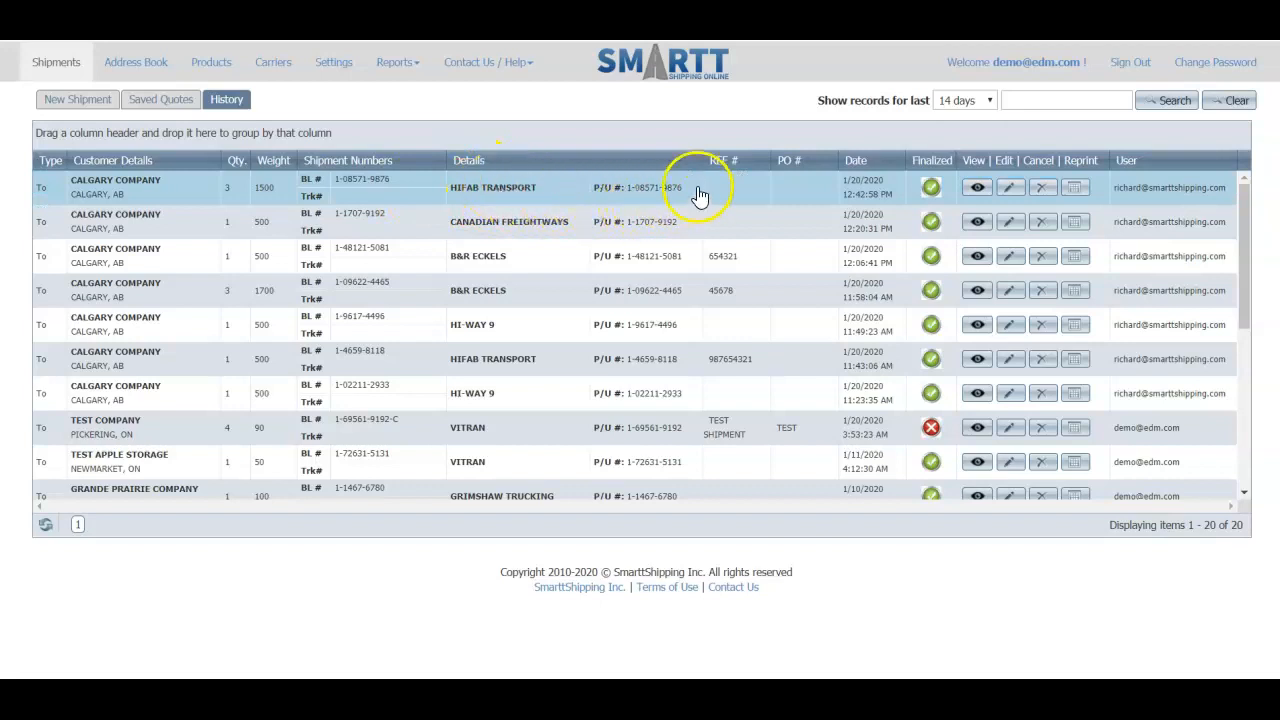
triple_click(626, 196)
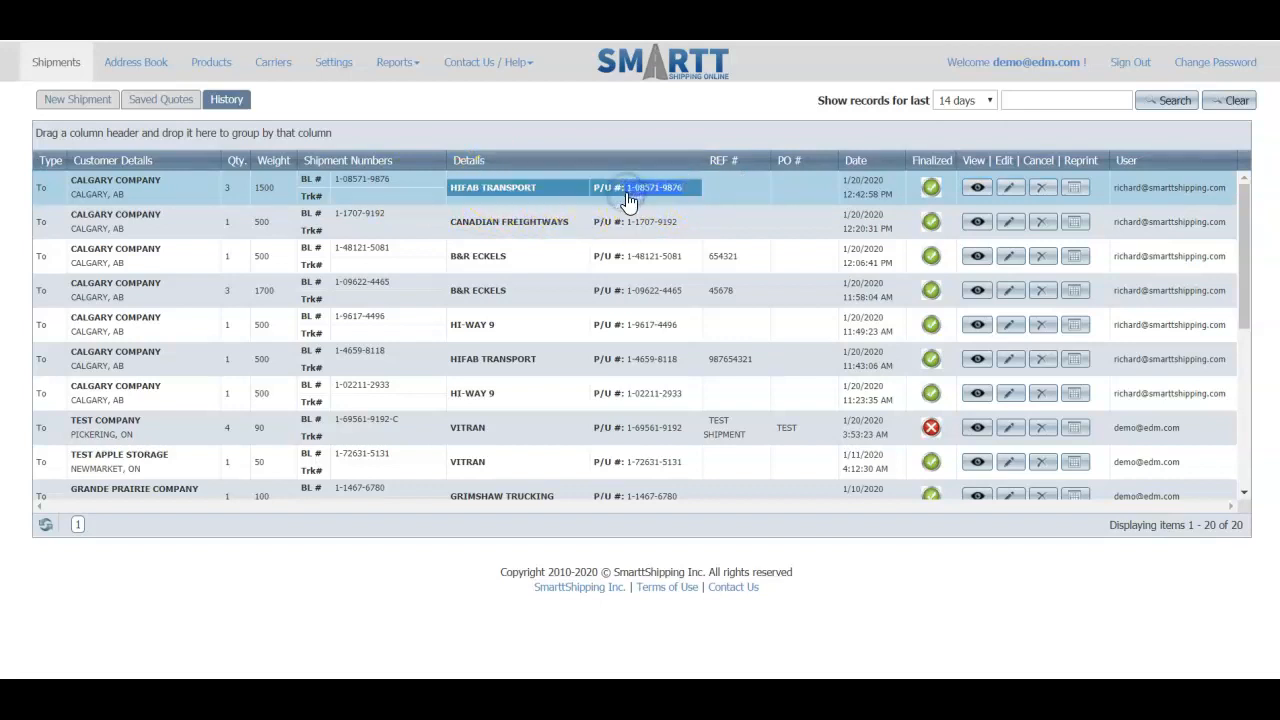
triple_click(345, 183)
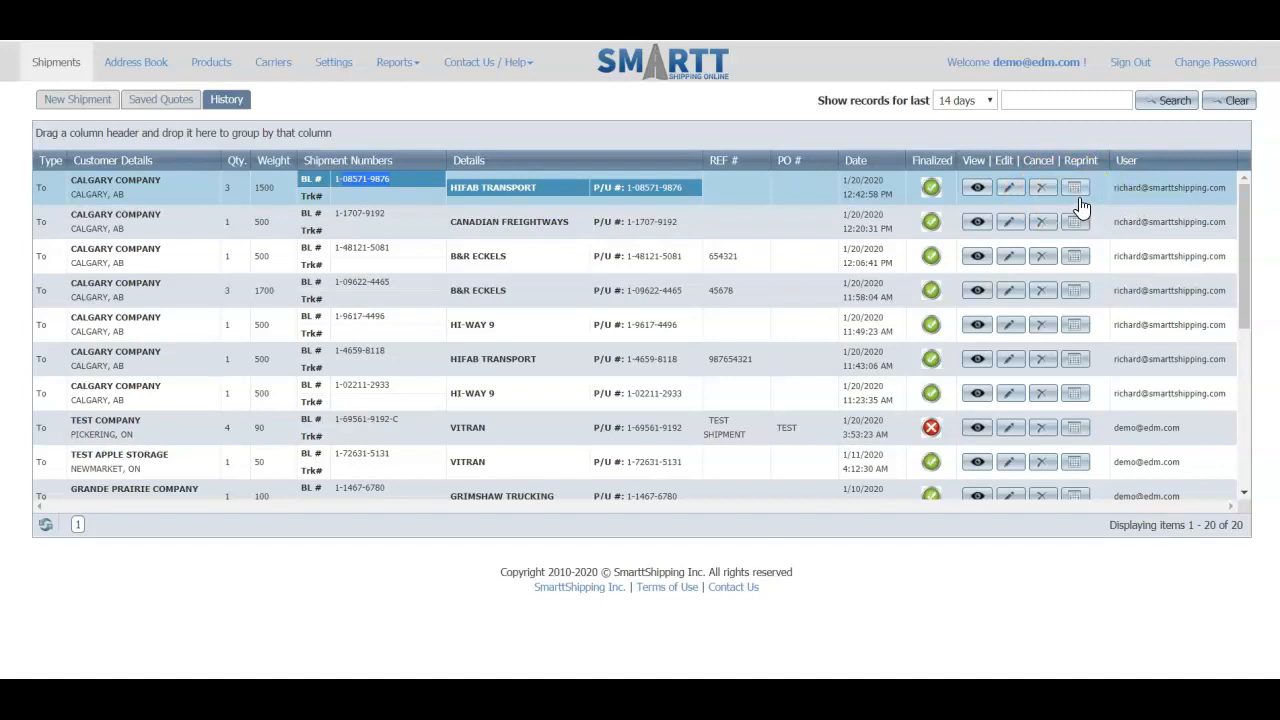
View the newest HIFAB TRANSPORT shipment from the history, then open it for editing after reading the edit notice
click(978, 187)
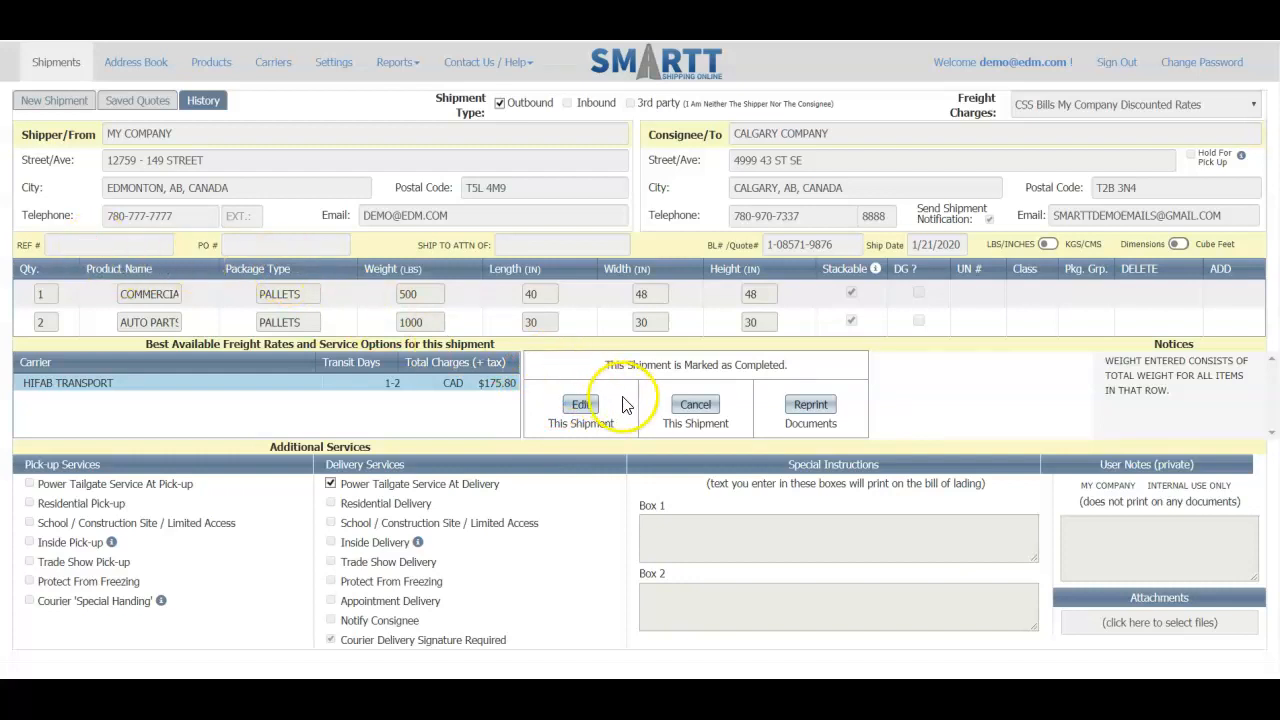
click(585, 410)
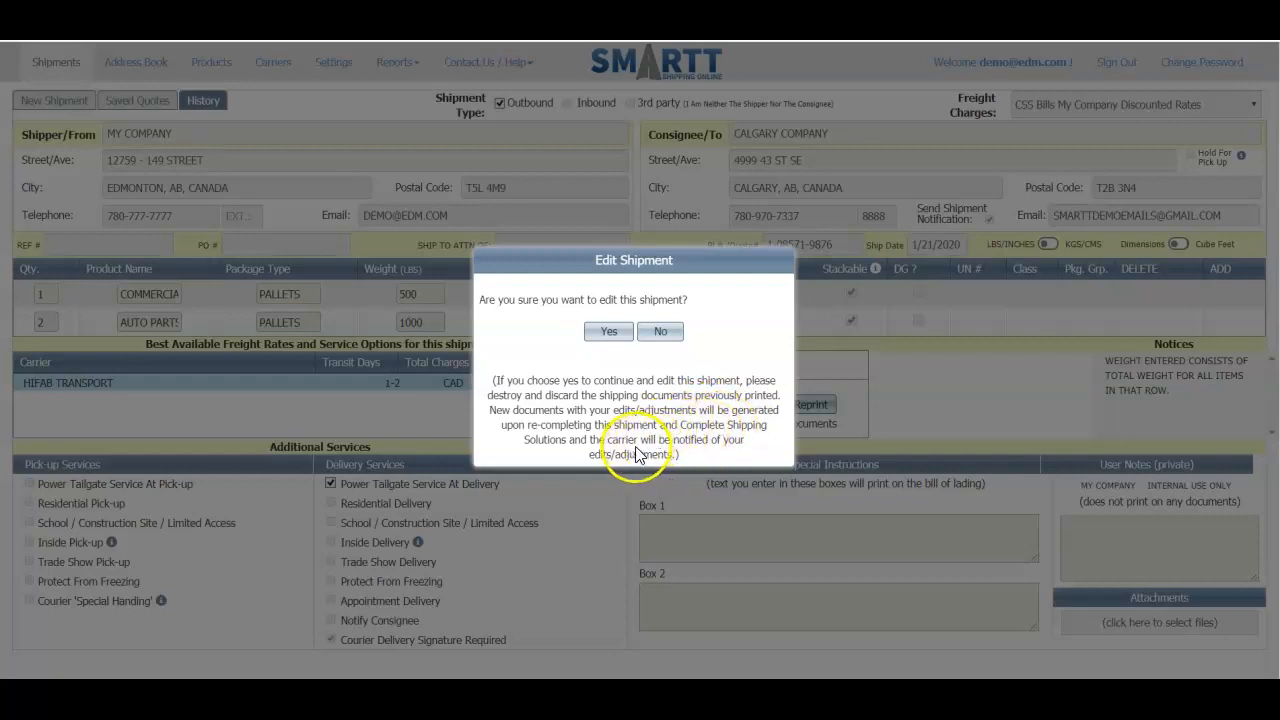
drag(610, 441, 744, 455)
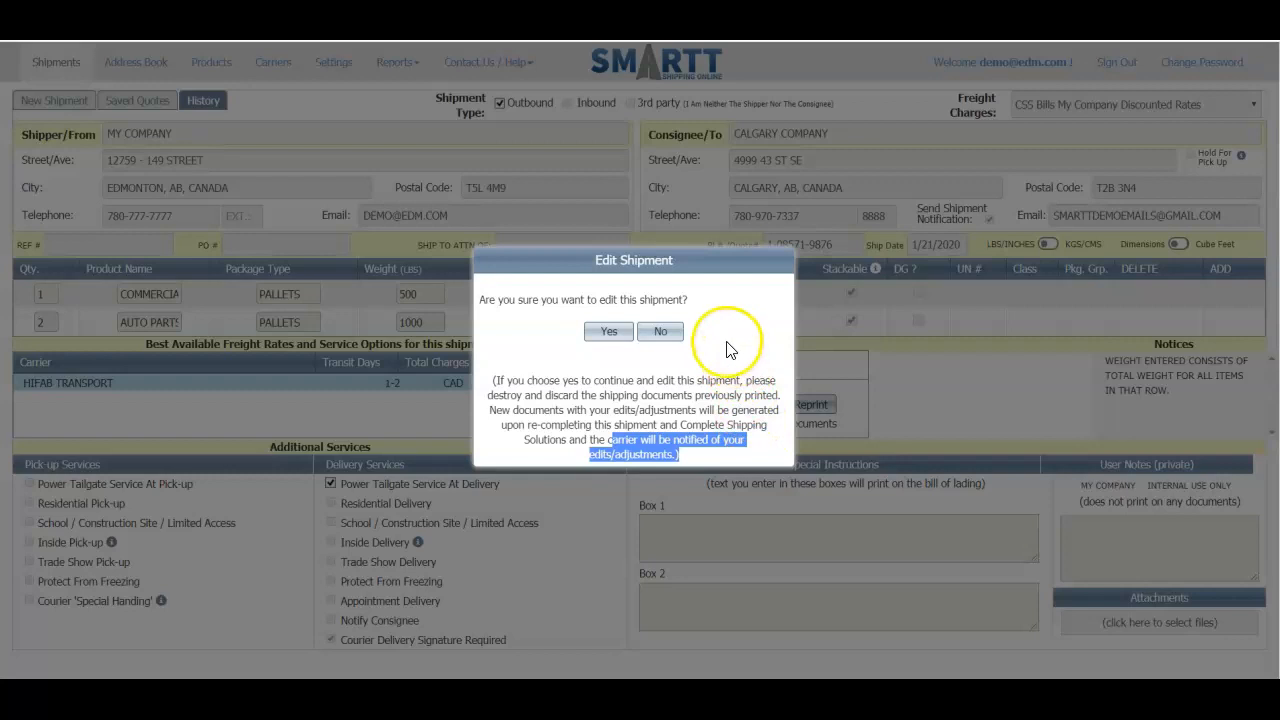
click(612, 333)
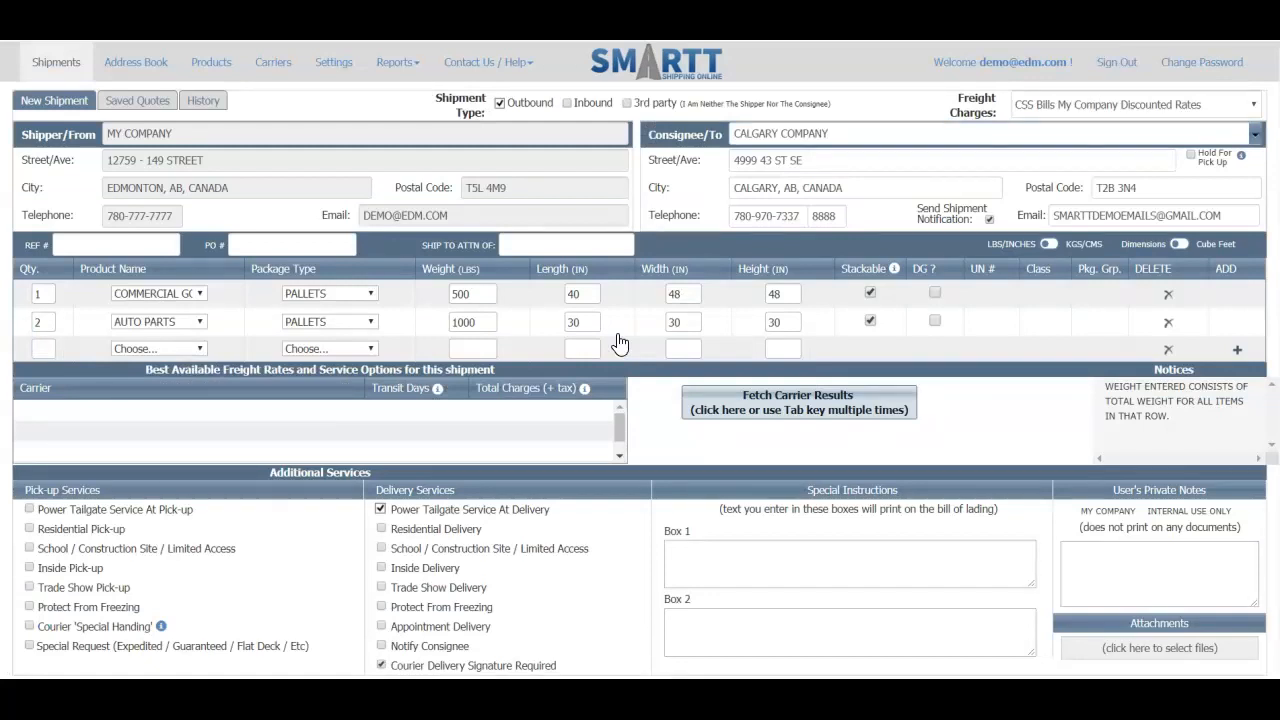
Set the shipment's reference number to 654321 and change the AUTO PARTS row to quantity 1 and weight 500 lbs
click(150, 244)
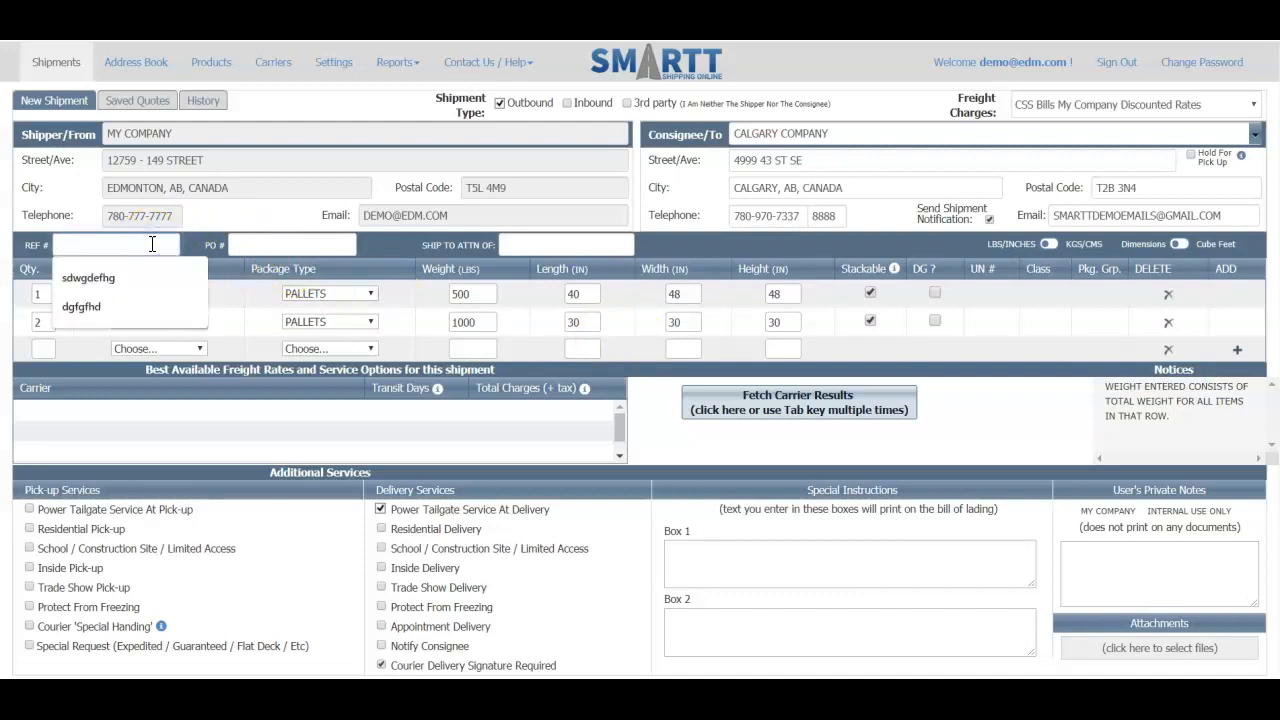
text(654321)
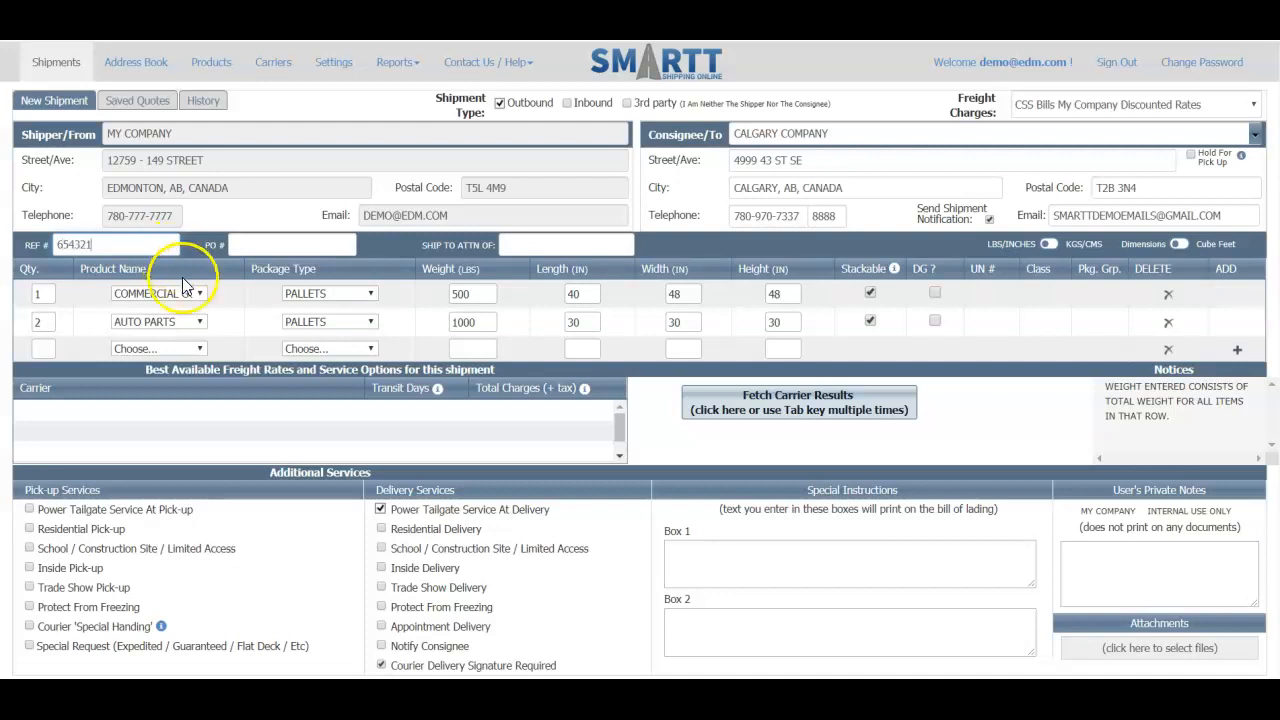
click(46, 320)
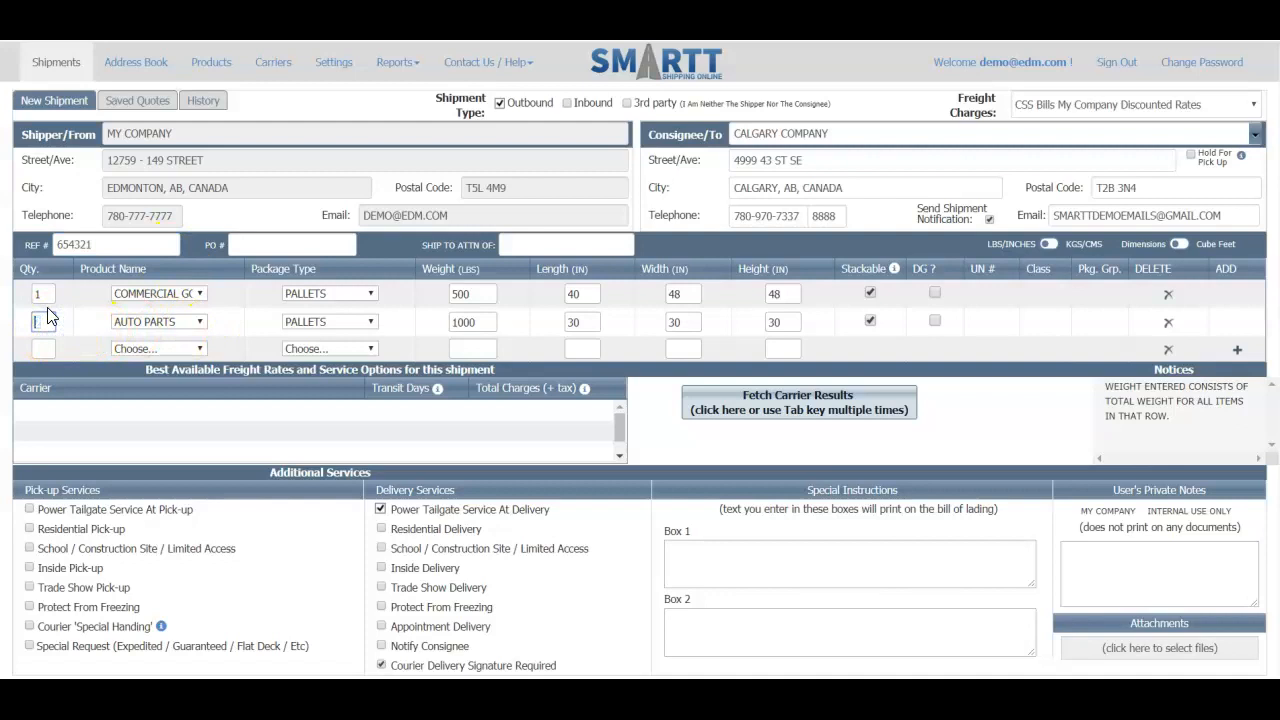
text(1)
click(83, 320)
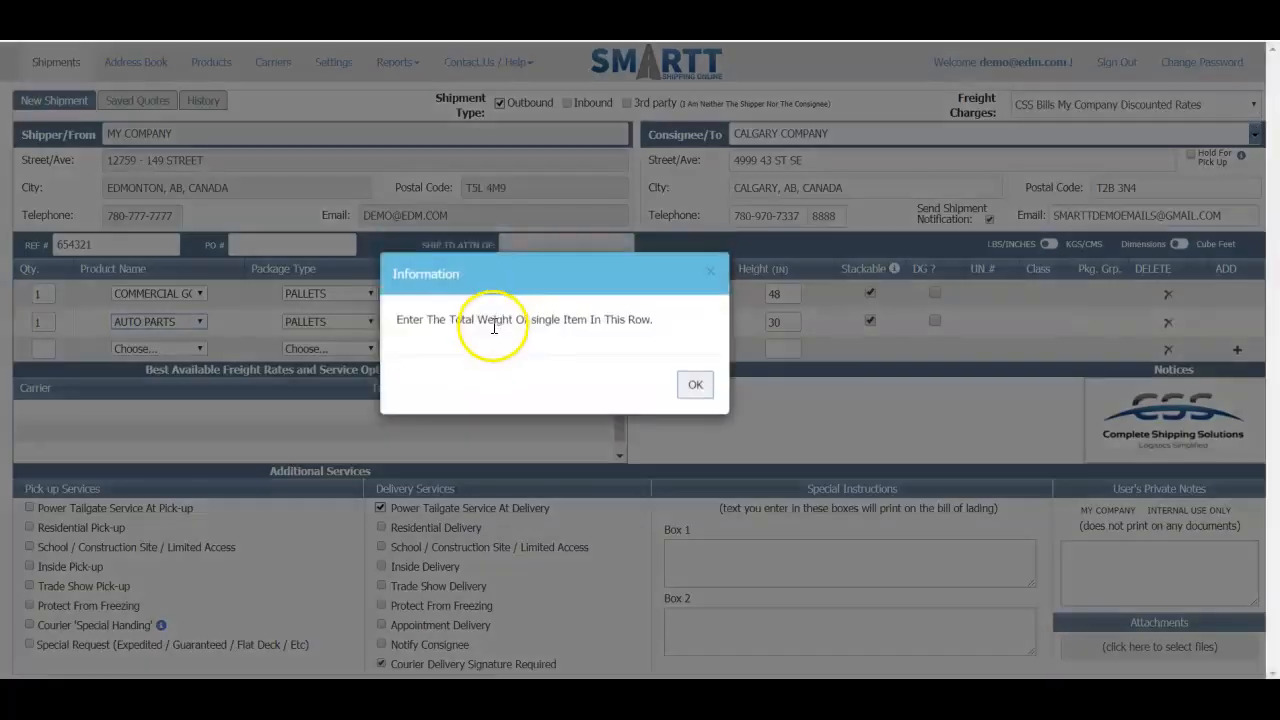
click(700, 394)
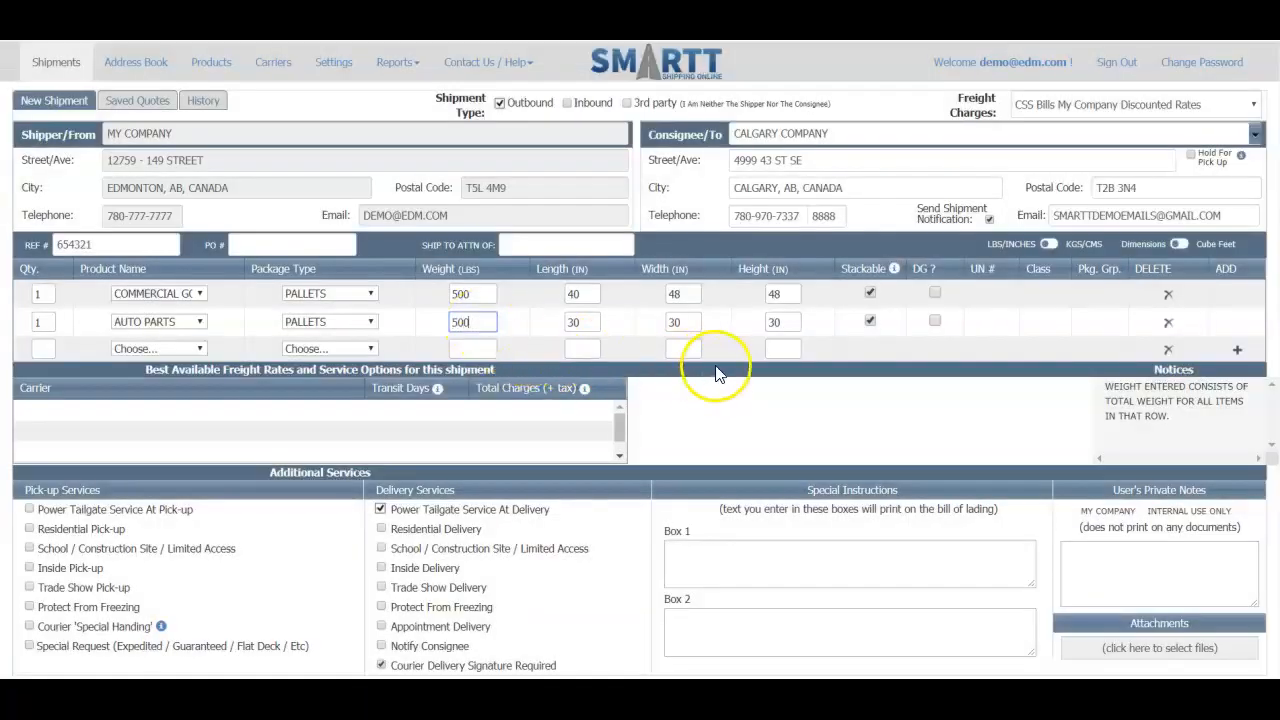
Keep the AUTO PARTS dimensions, fetch carrier rates for the edited shipment and select B&R ECKELS
key(Tab)
key(Tab)
key(Tab)
key(Tab)
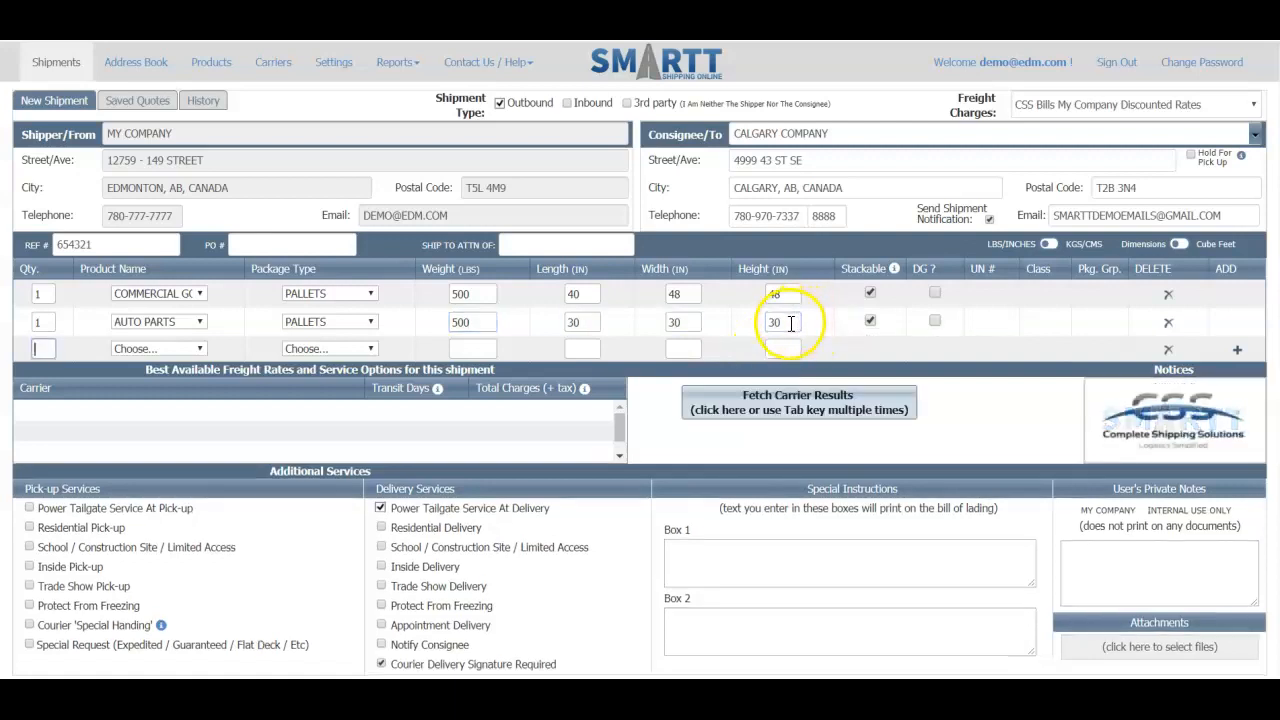
click(800, 408)
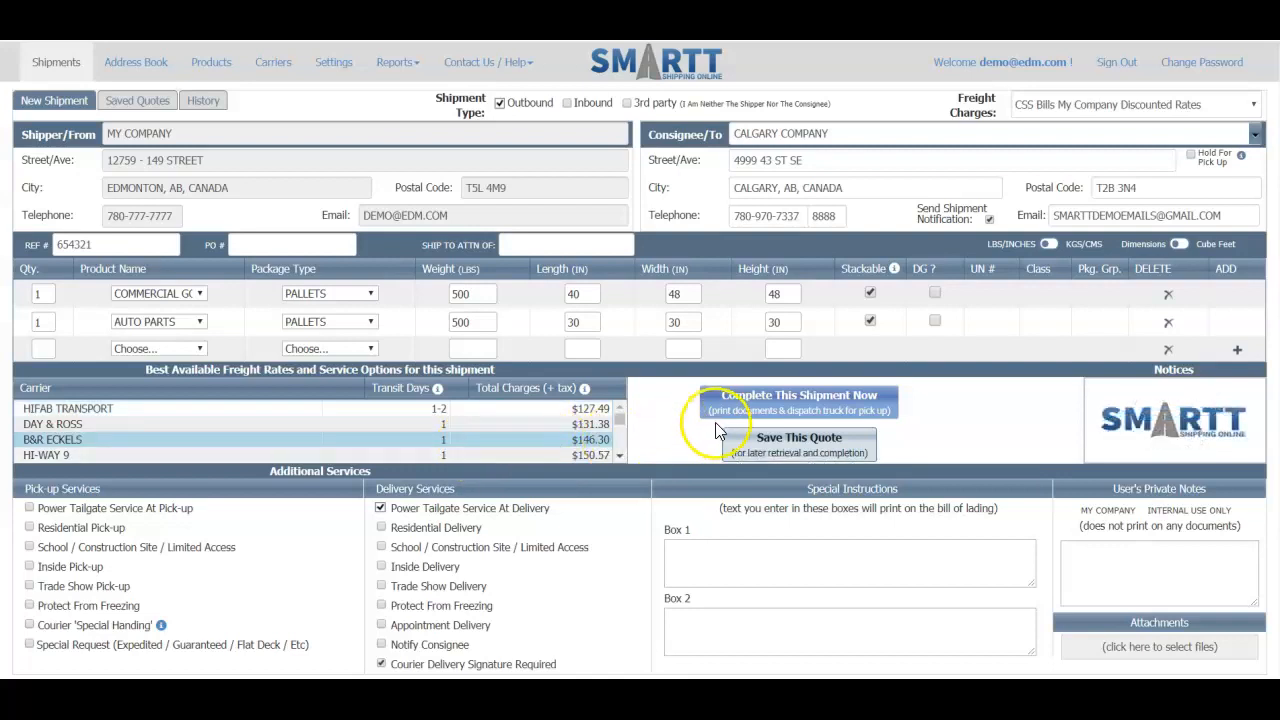
Finalize the edited shipment with pick-up ready NOW and closing at 5:00 PM, and highlight the new confirmation number
click(782, 400)
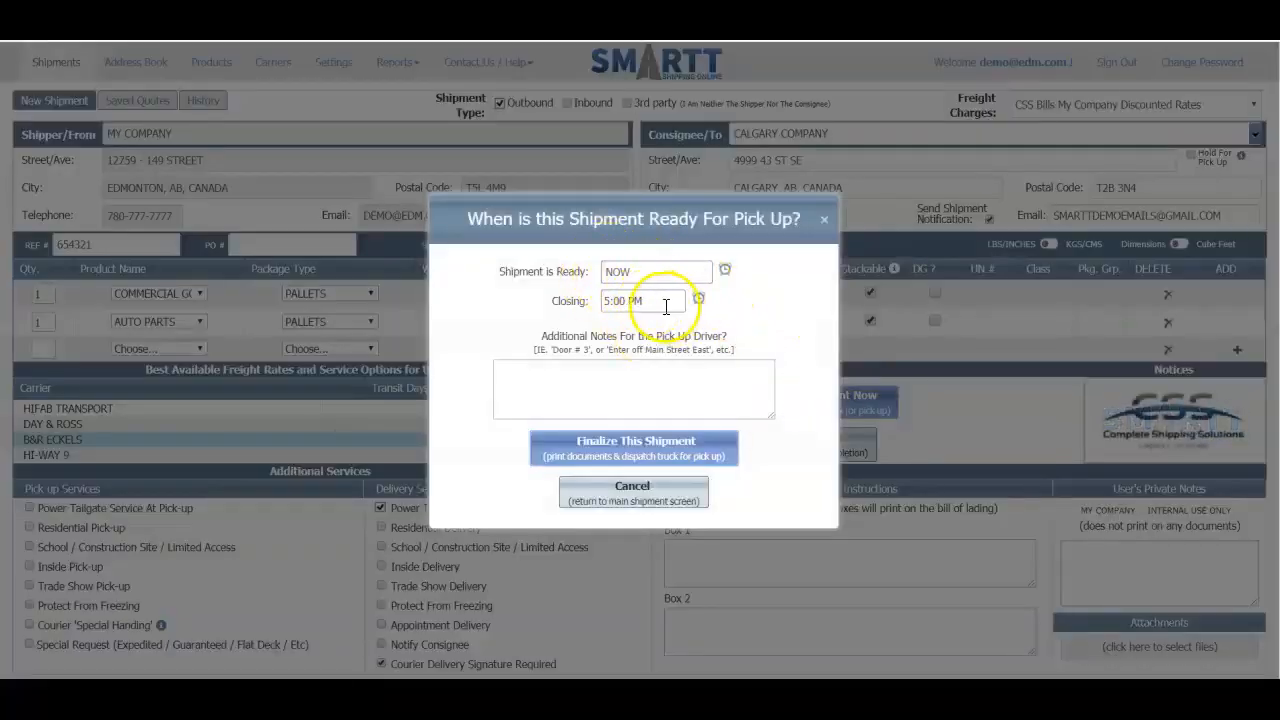
click(652, 445)
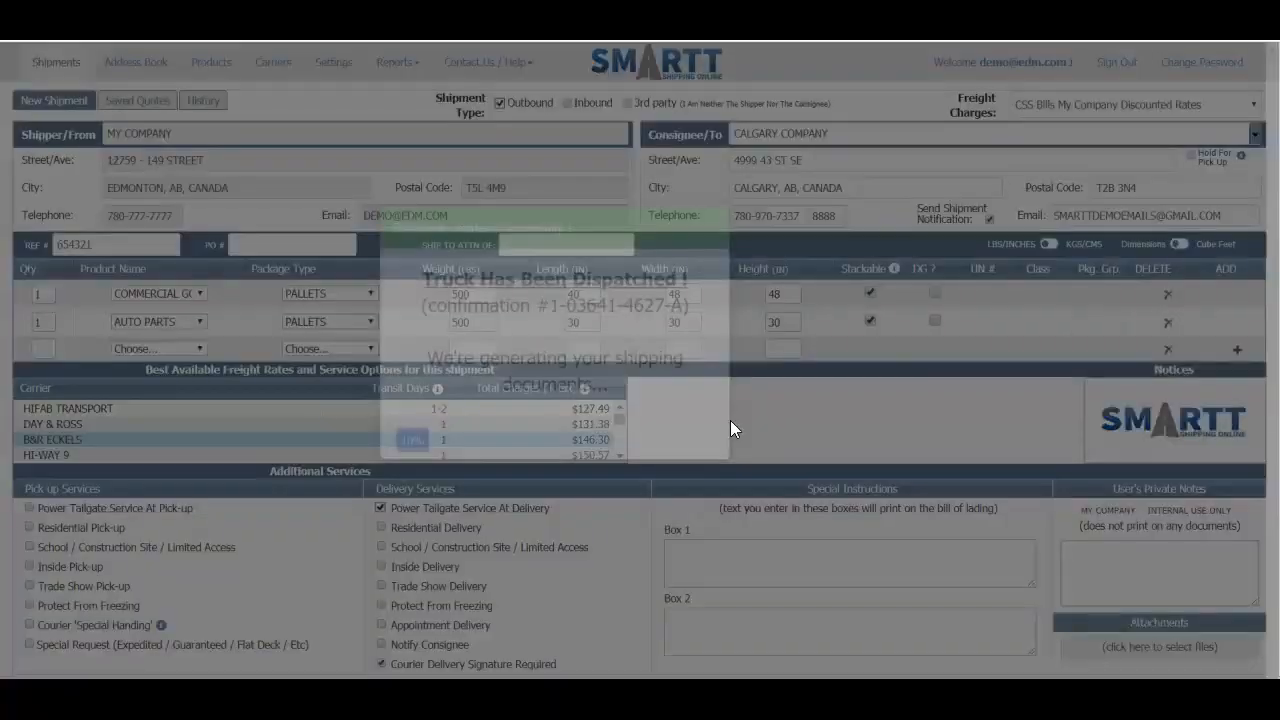
drag(716, 302, 436, 296)
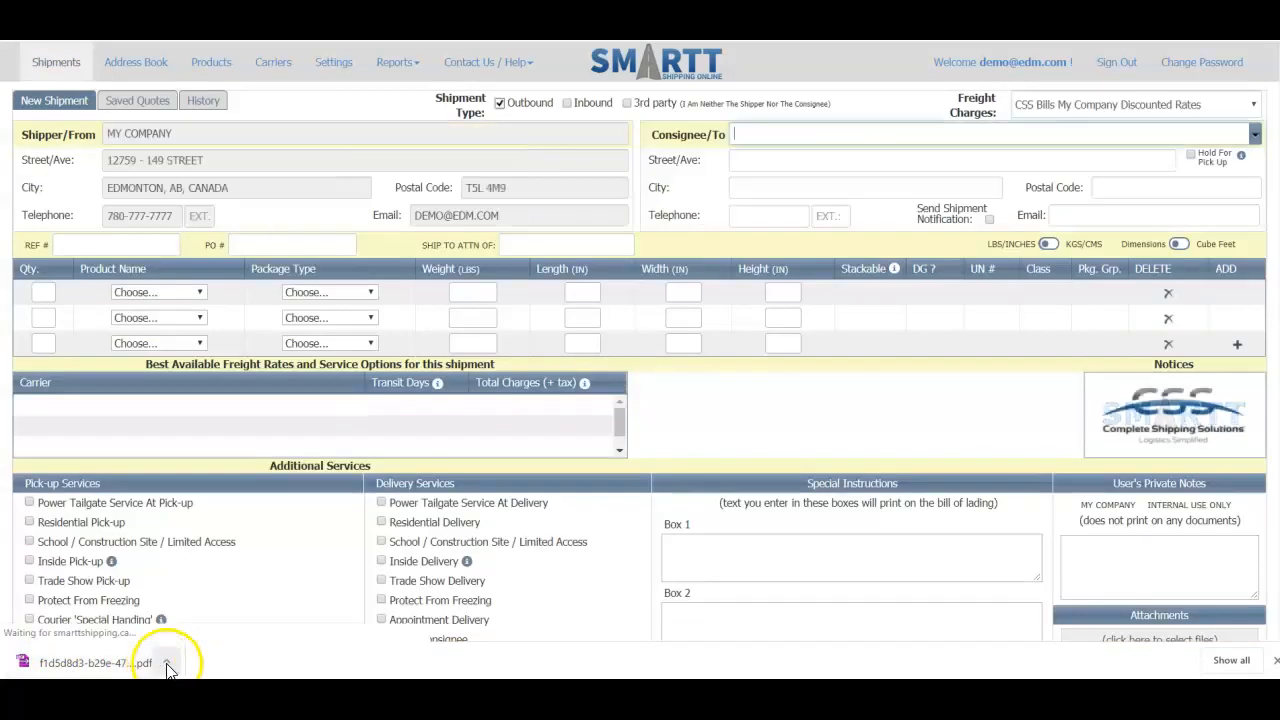
Open the downloaded shipment PDF, highlight the bill of lading number's letter suffix, and review the bill of lading and shipping labels
click(167, 663)
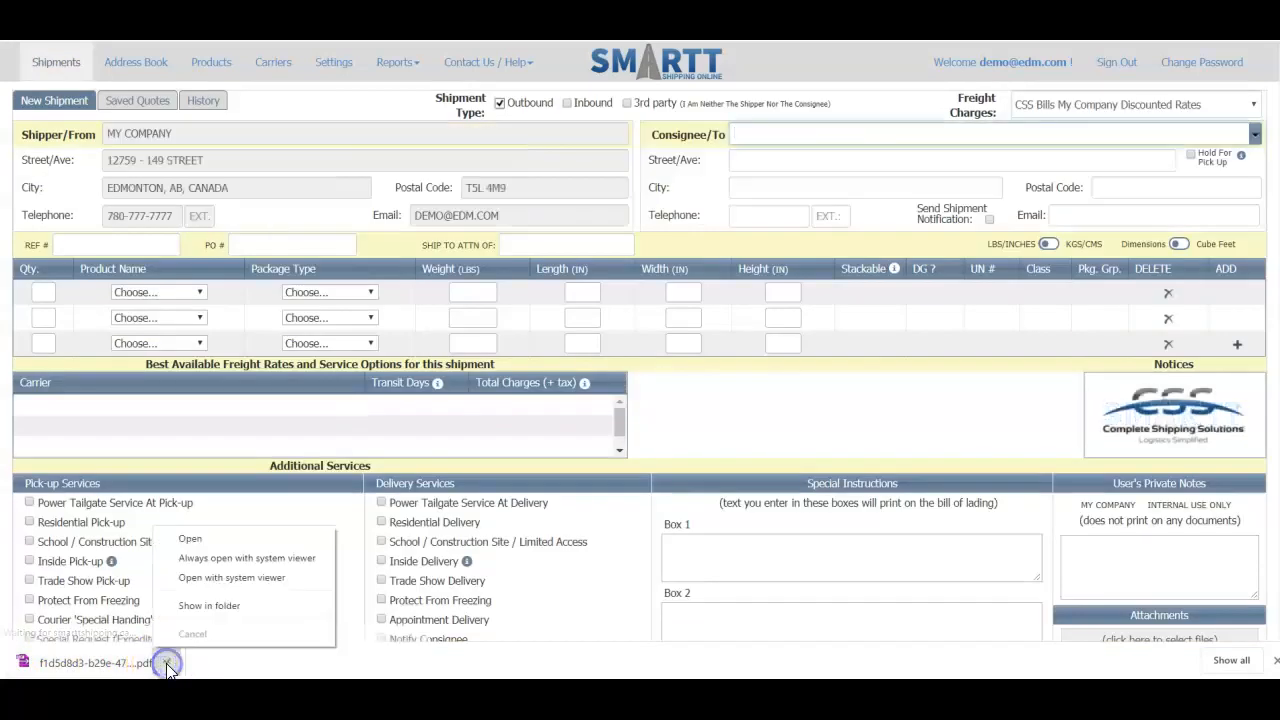
click(198, 540)
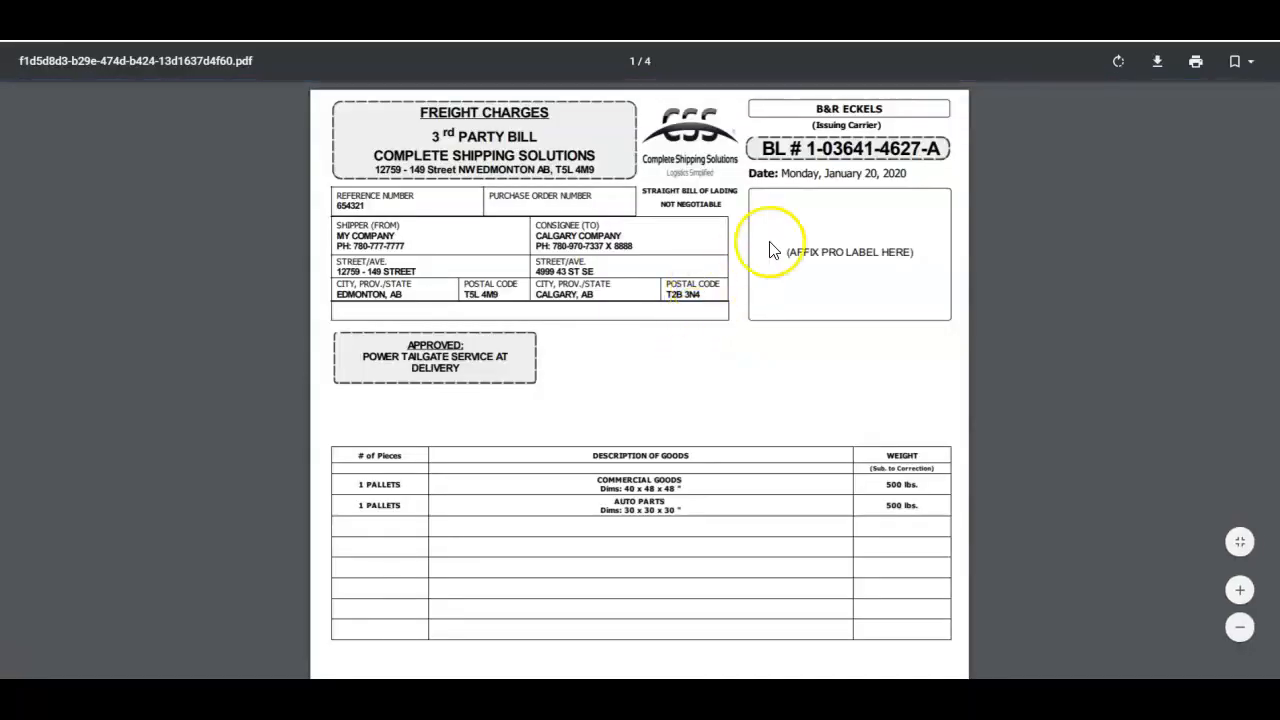
click(947, 148)
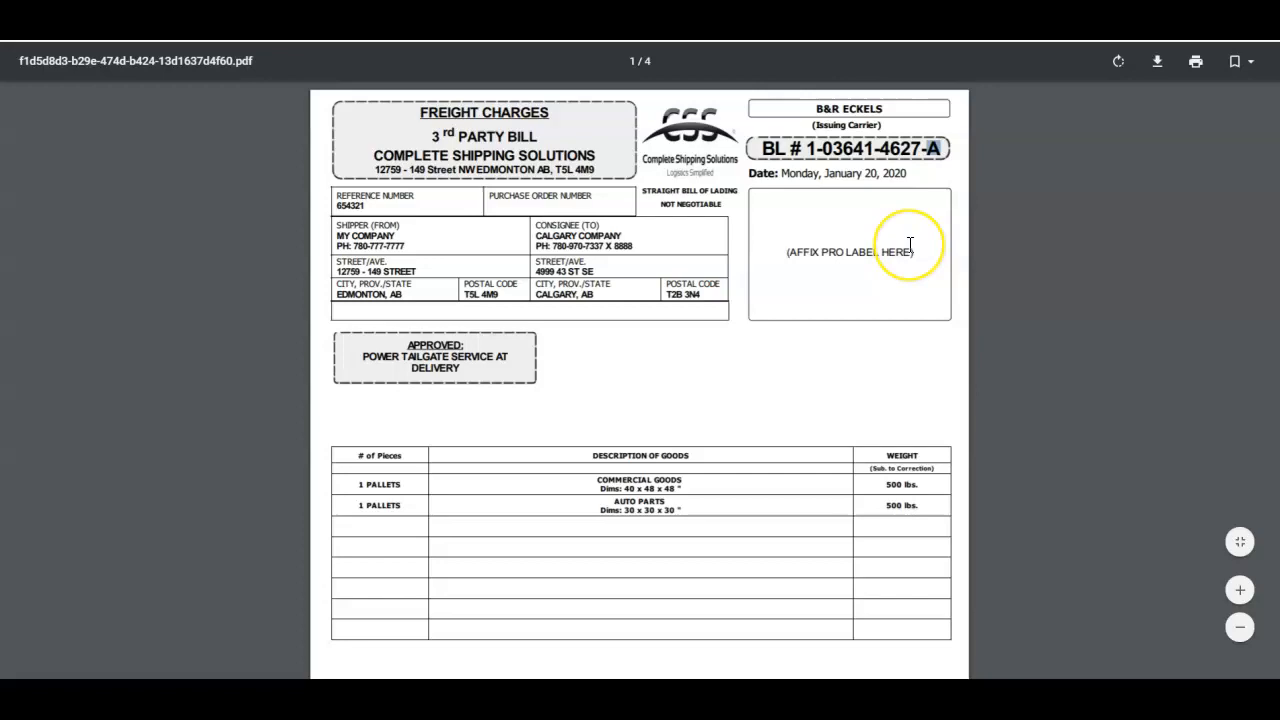
scroll(910, 244, down, 10)
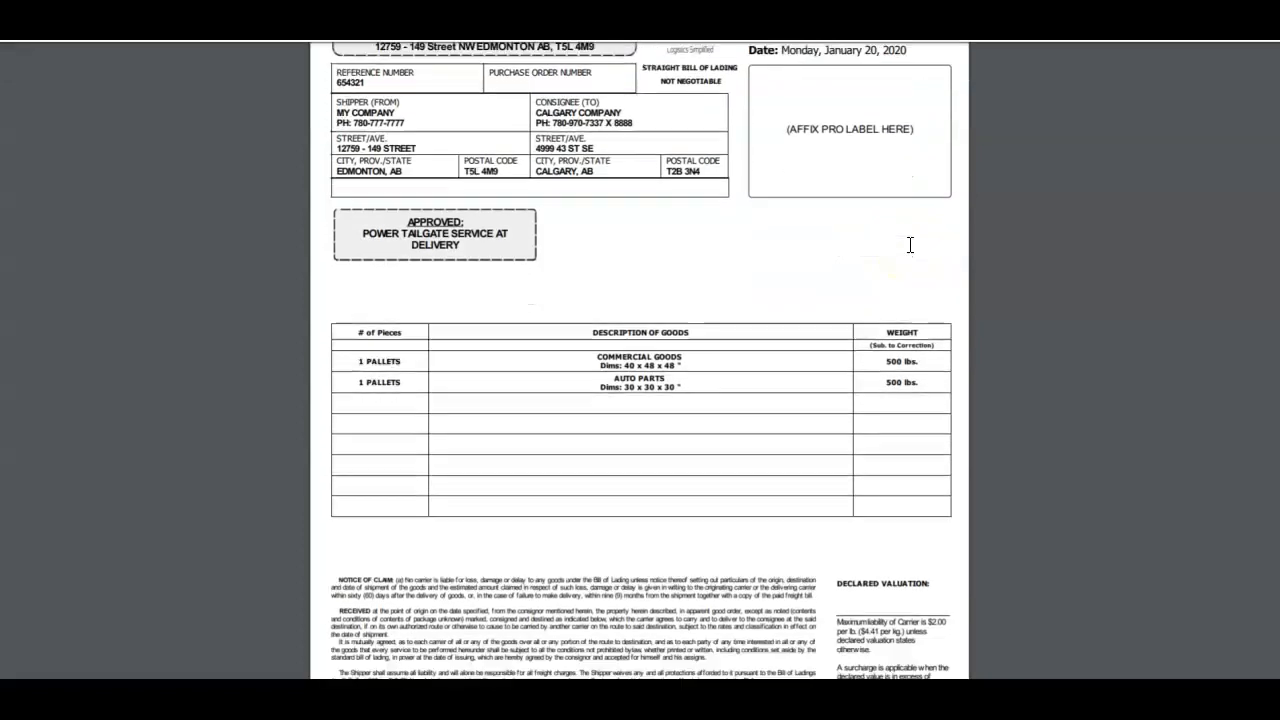
scroll(910, 244, down, 10)
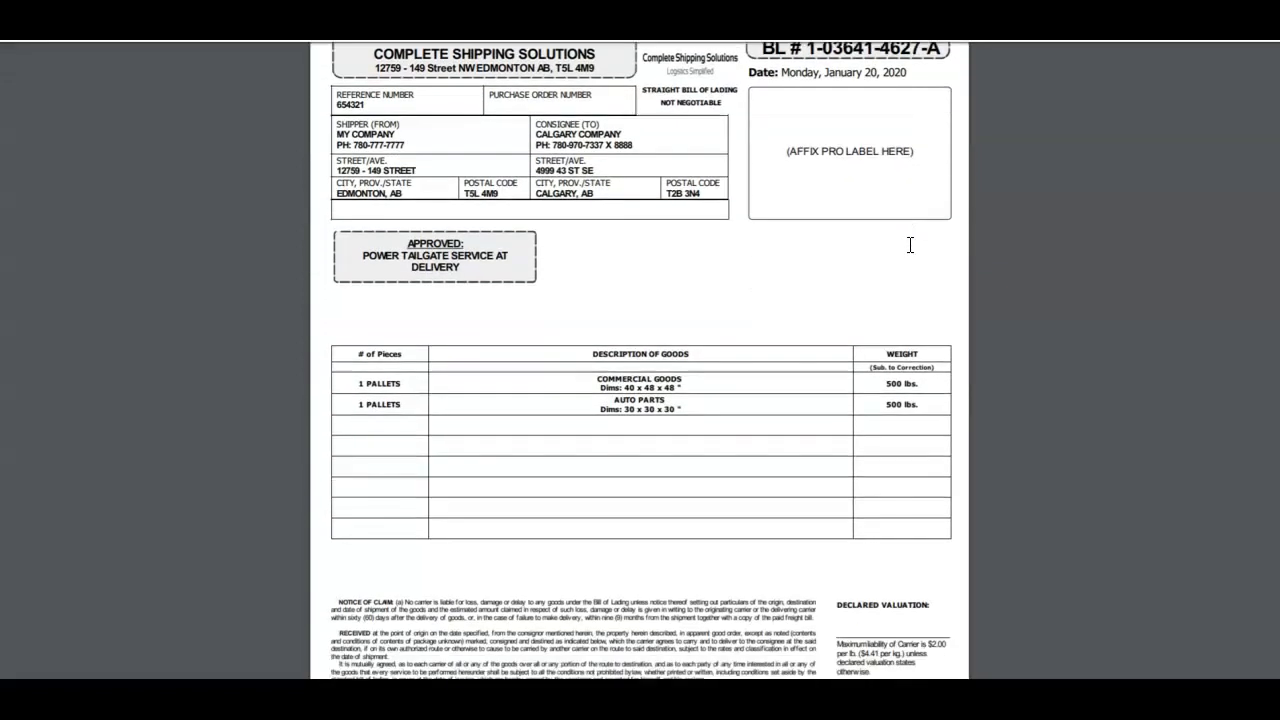
scroll(910, 244, down, 10)
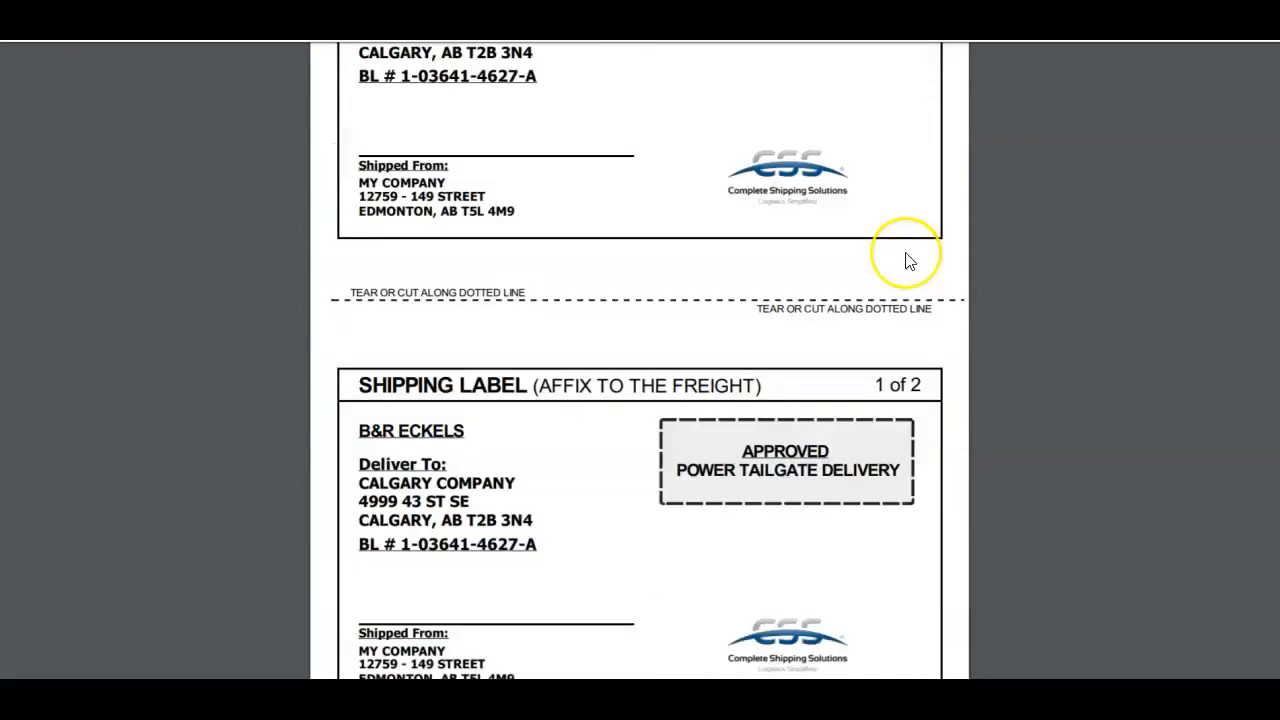
scroll(908, 265, up, 15)
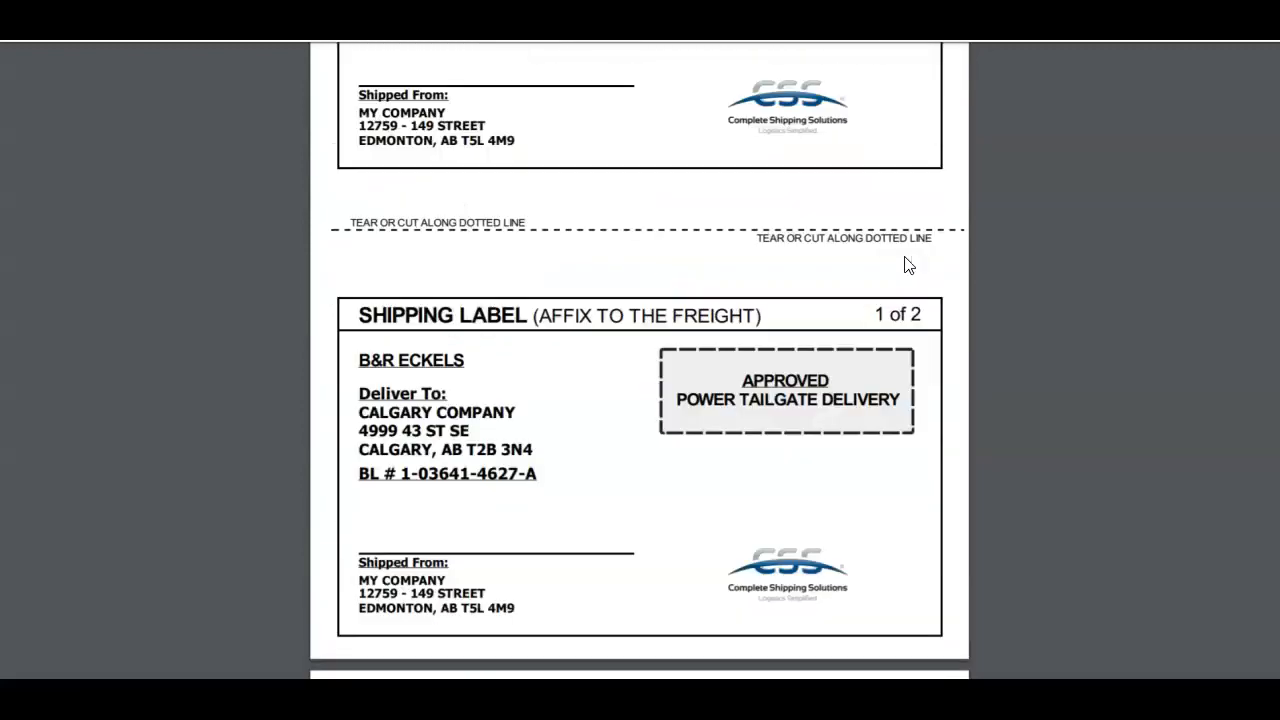
double_click(338, 205)
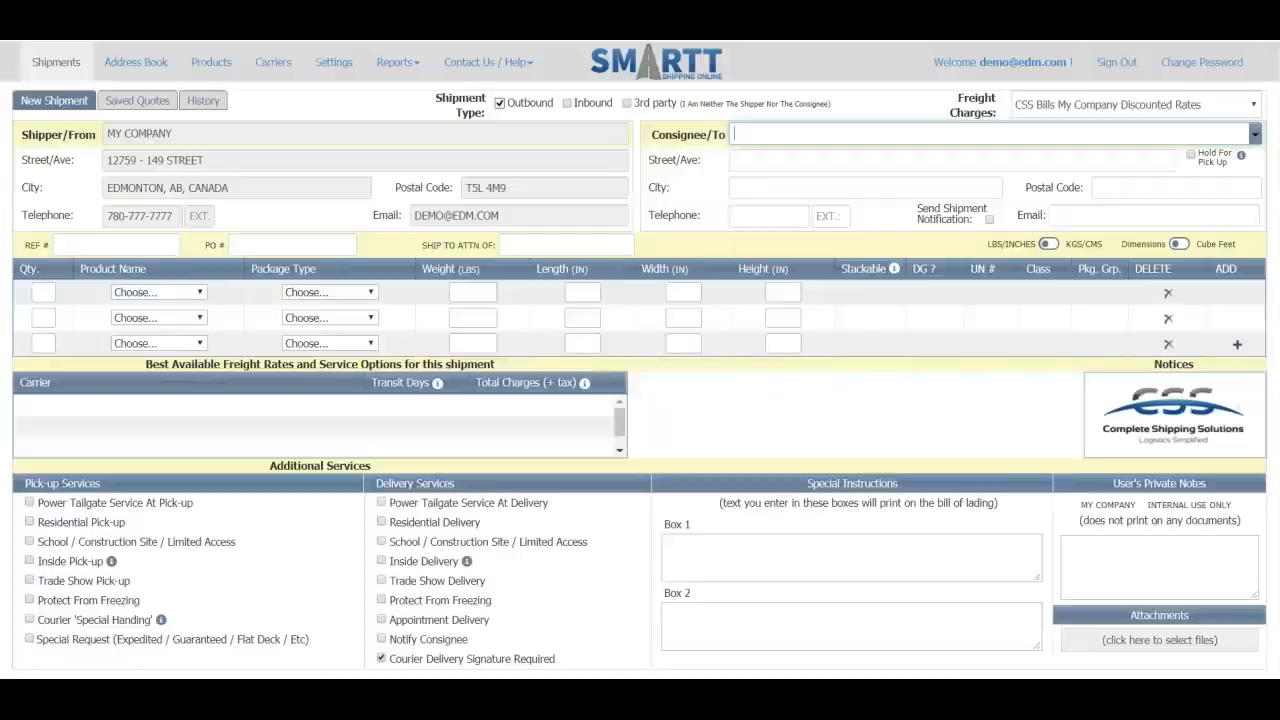
Open the shipment history and check the newest B&R ECKELS entry's finalized status, highlighting its reference number
click(207, 102)
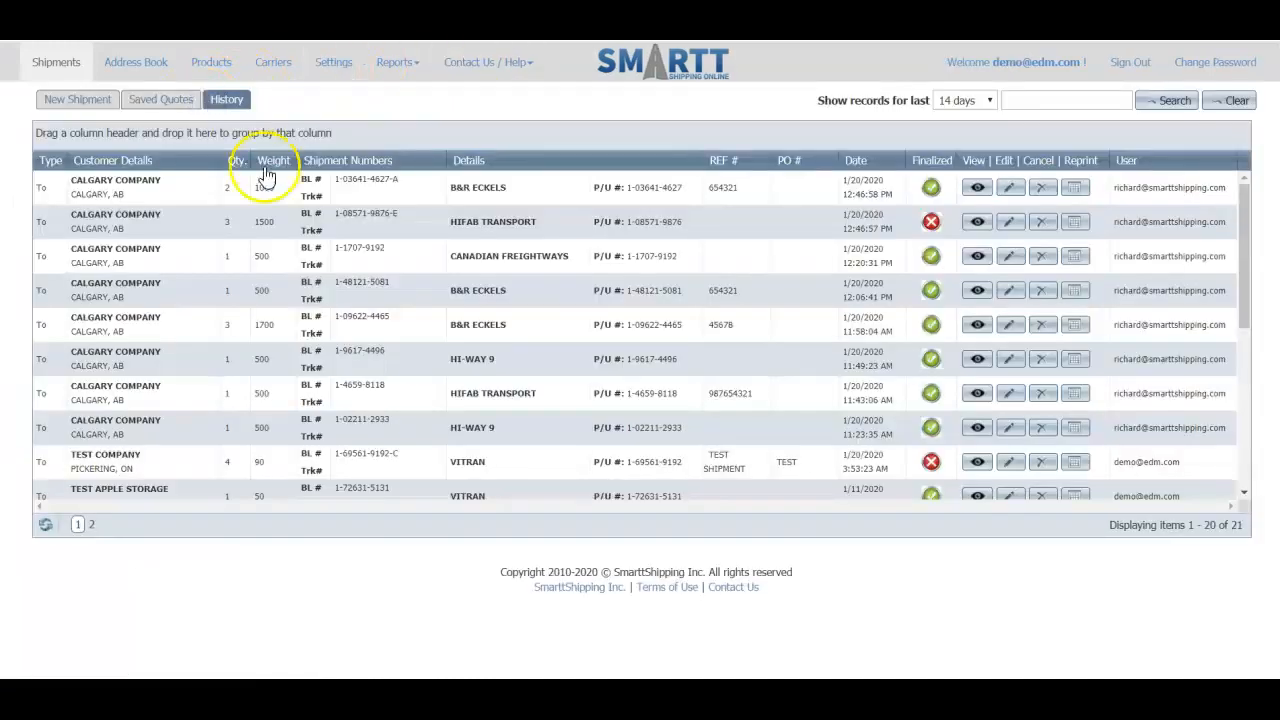
click(931, 190)
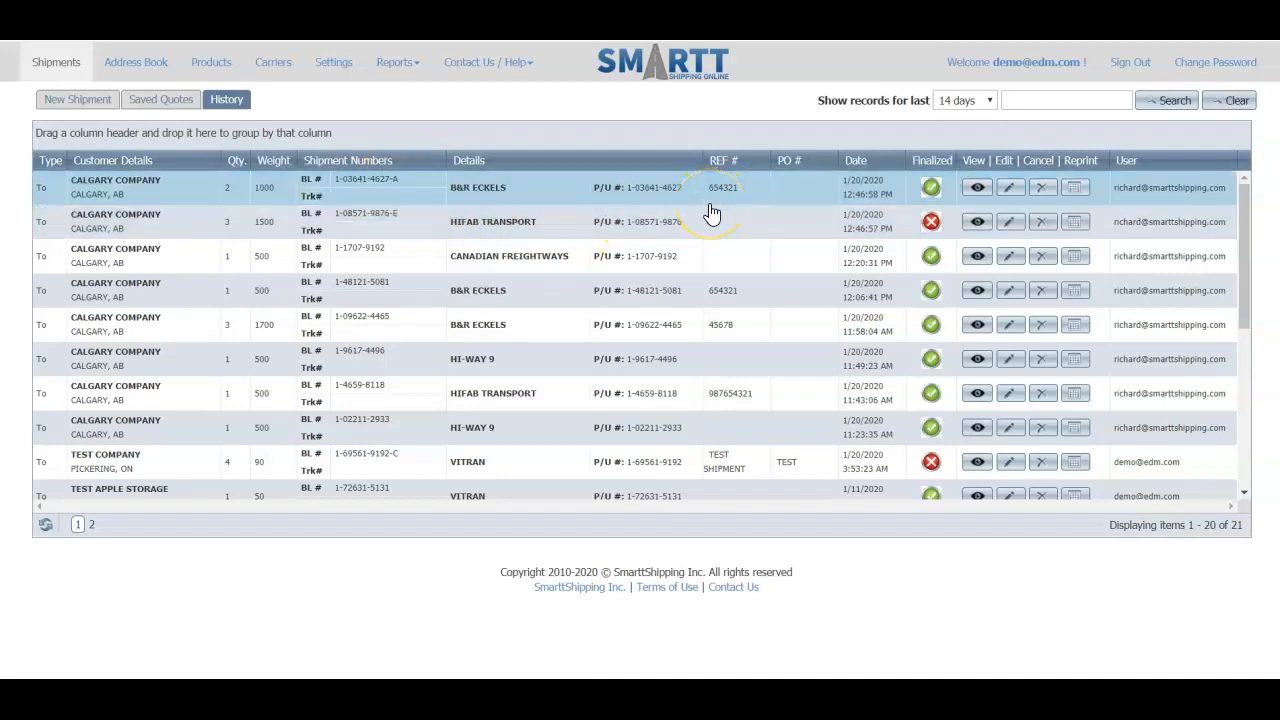
drag(705, 188, 763, 197)
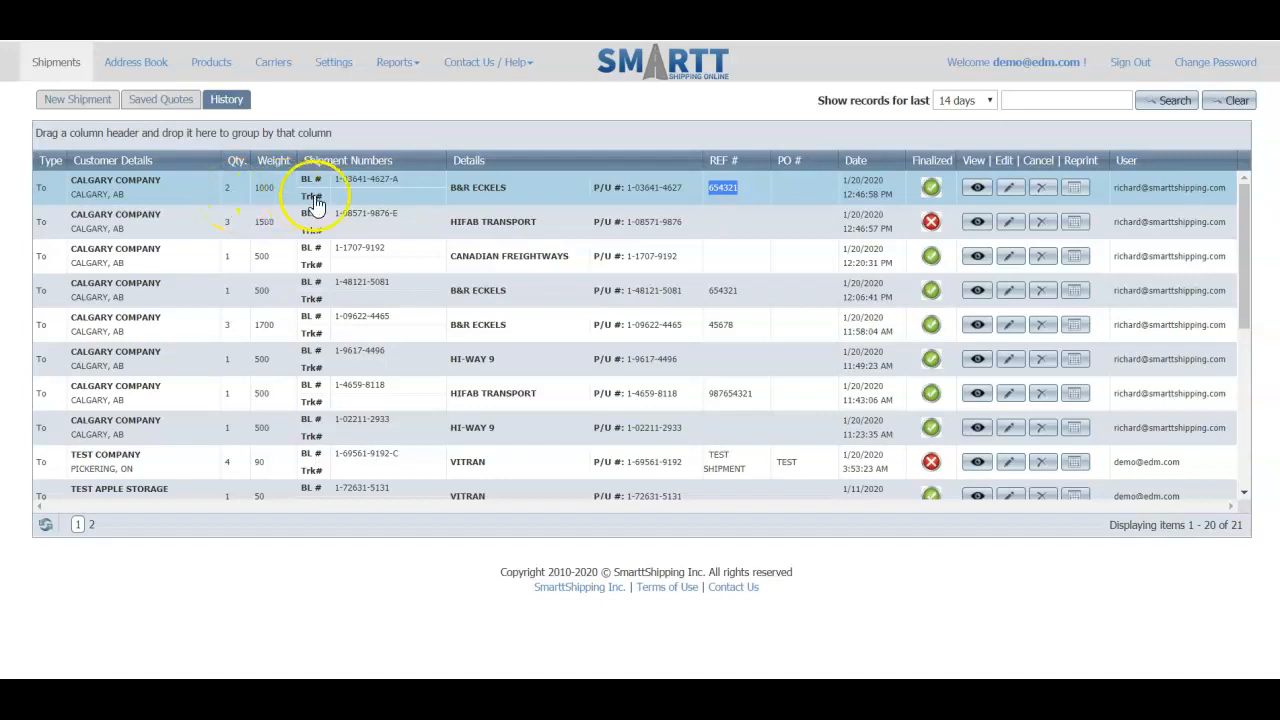
click(945, 192)
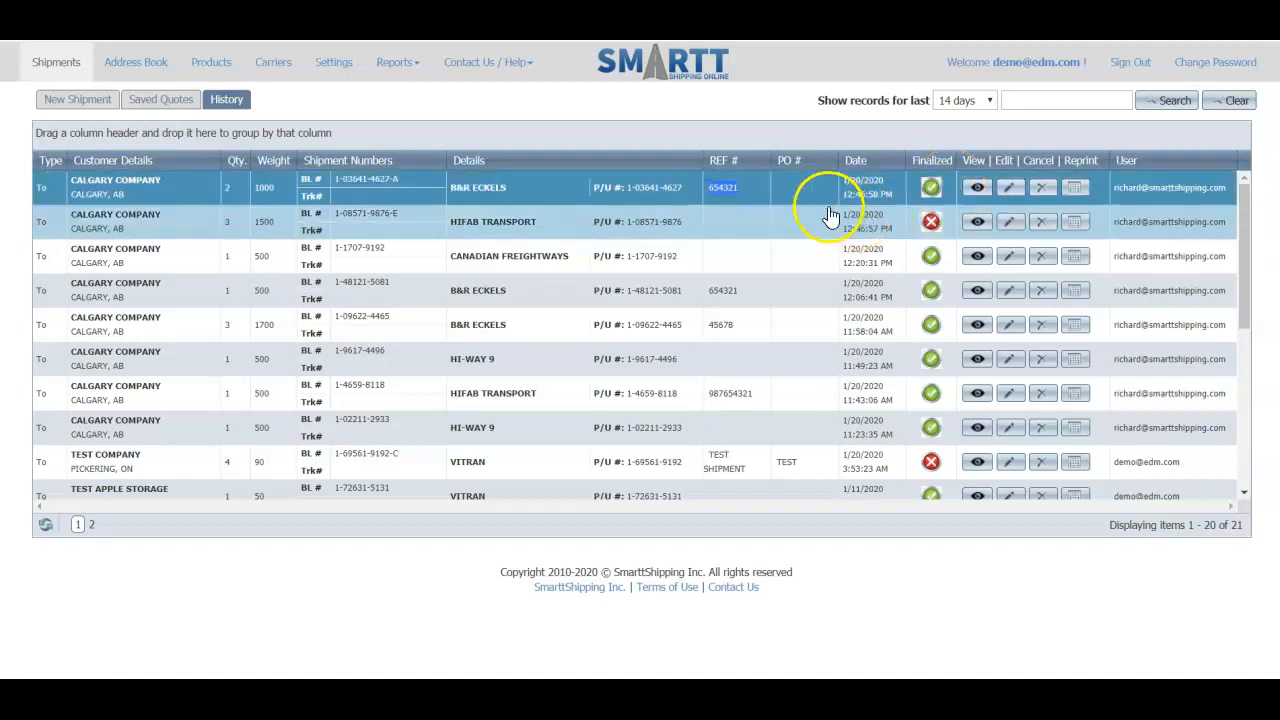